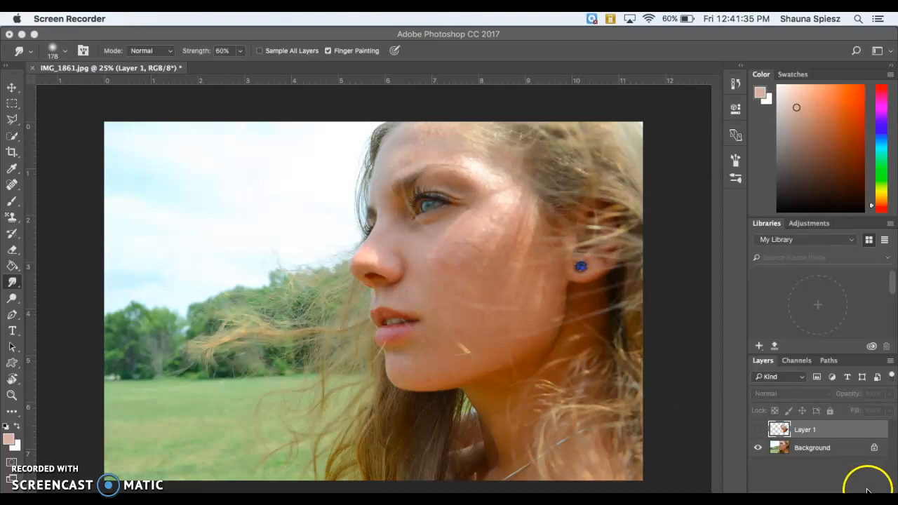
Bring Photoshop into focus and add a new empty Layer 2 above Layer 1.
left_click(818, 473)
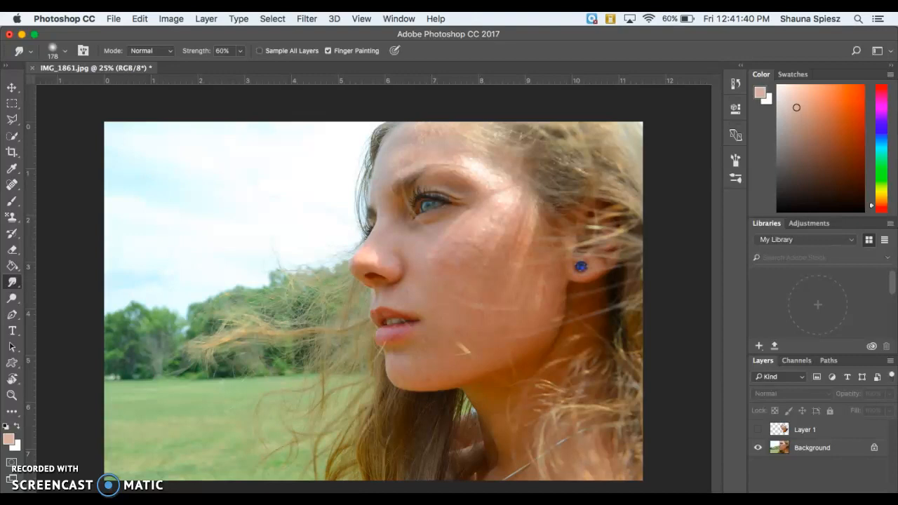
key("alt+shift+super+n")
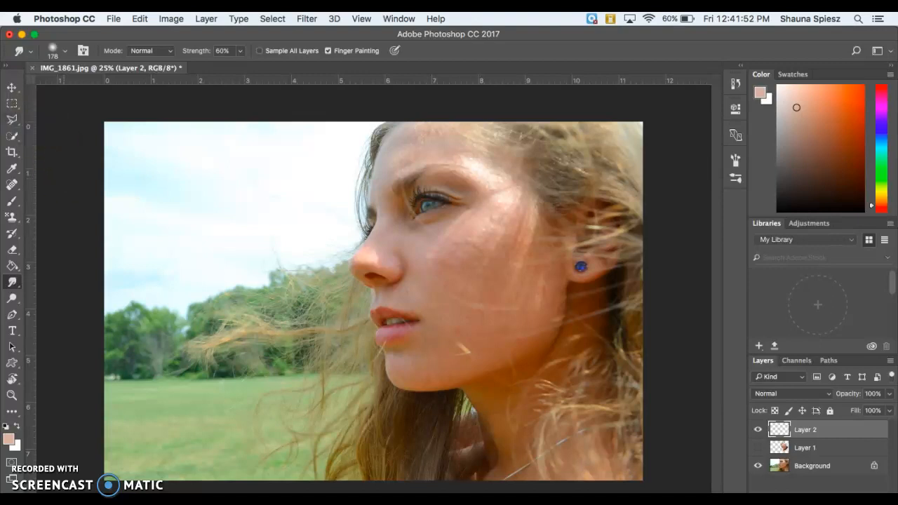
Toggle between the Eyedropper and the Brush, ending with the 54 px Brush active.
left_click(12, 170)
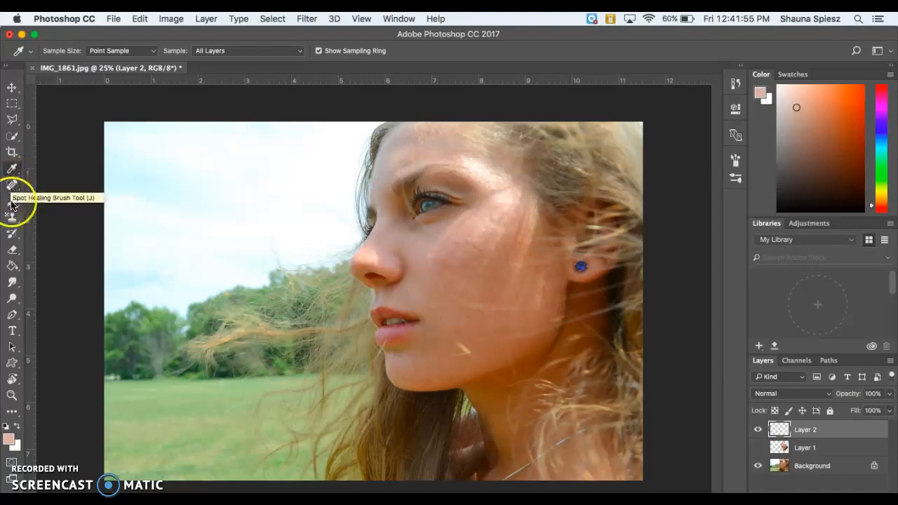
left_click(12, 198)
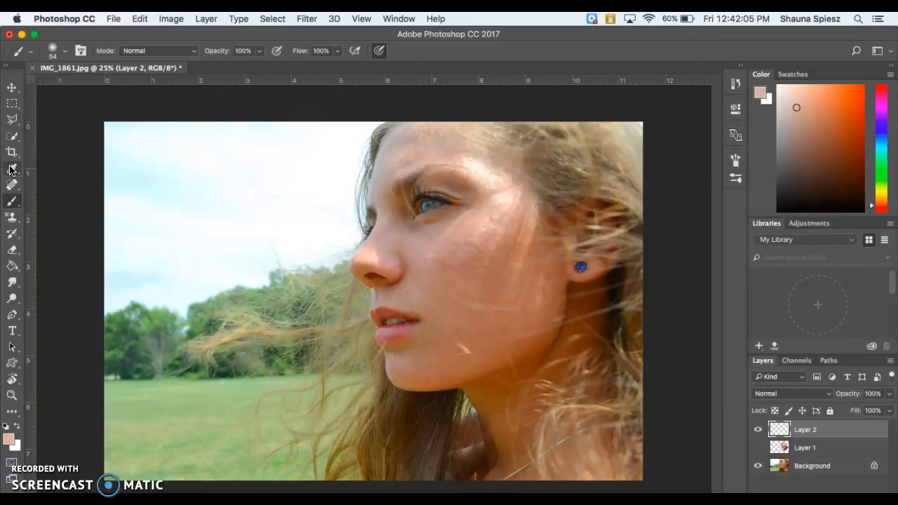
left_click(11, 170)
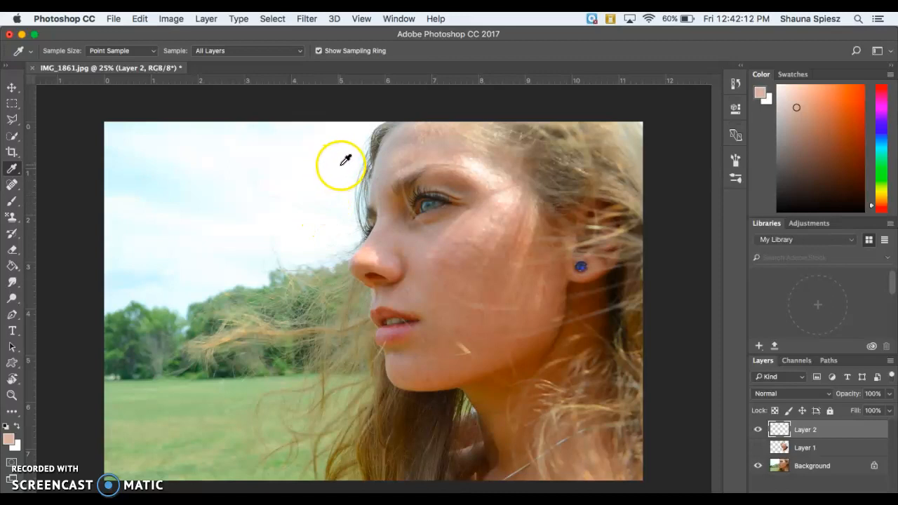
key("b")
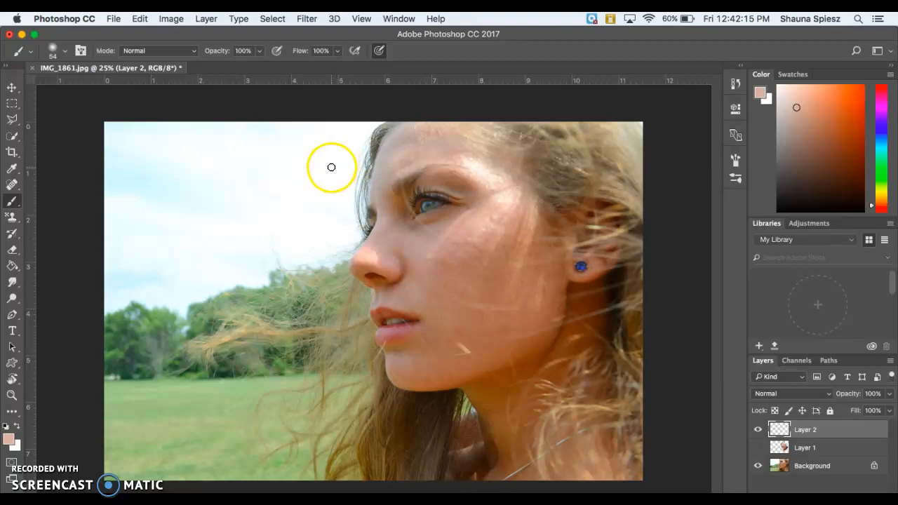
key("i")
key("b")
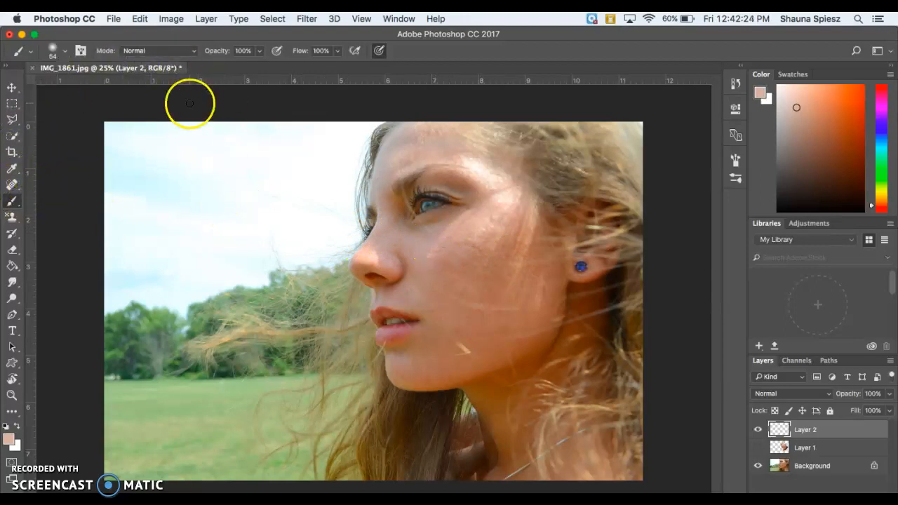
left_click(67, 52)
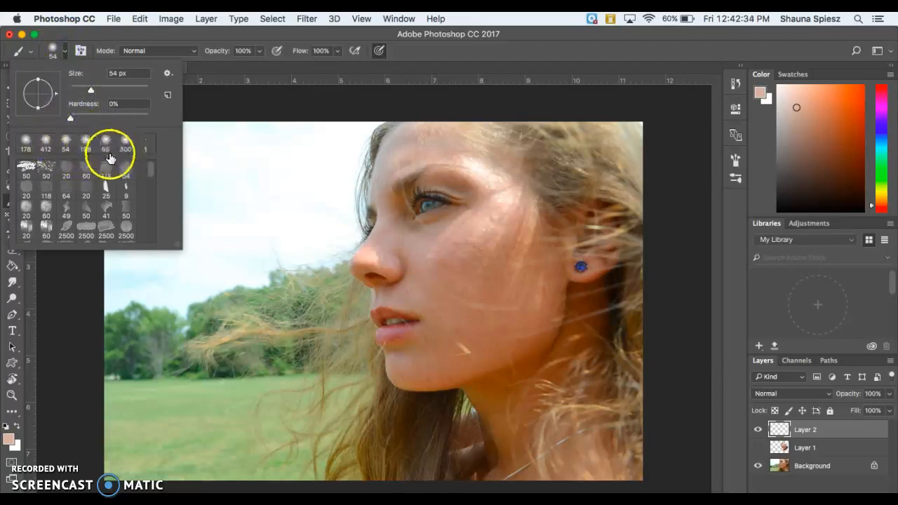
mouse_move(150, 170)
left_mouse_down()
mouse_move(152, 227)
mouse_move(151, 170)
left_mouse_up()
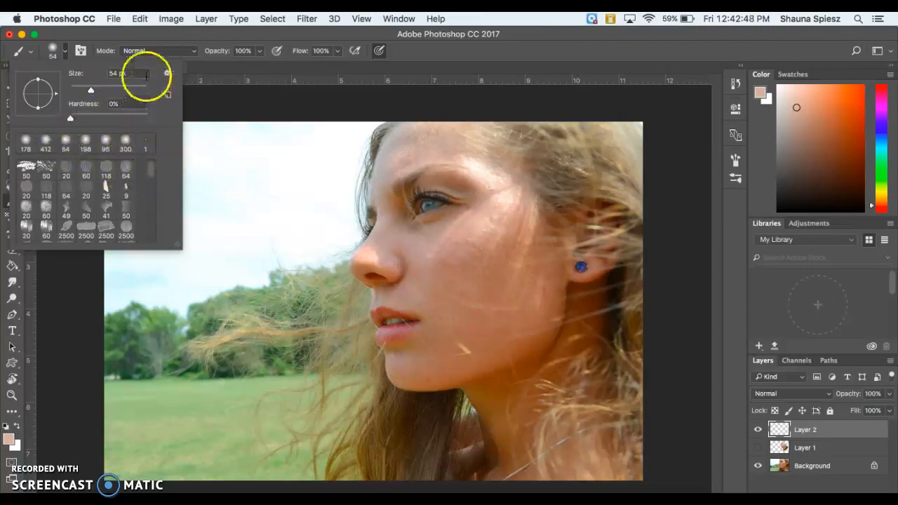
left_click(156, 36)
left_click_drag(148, 37, 154, 35)
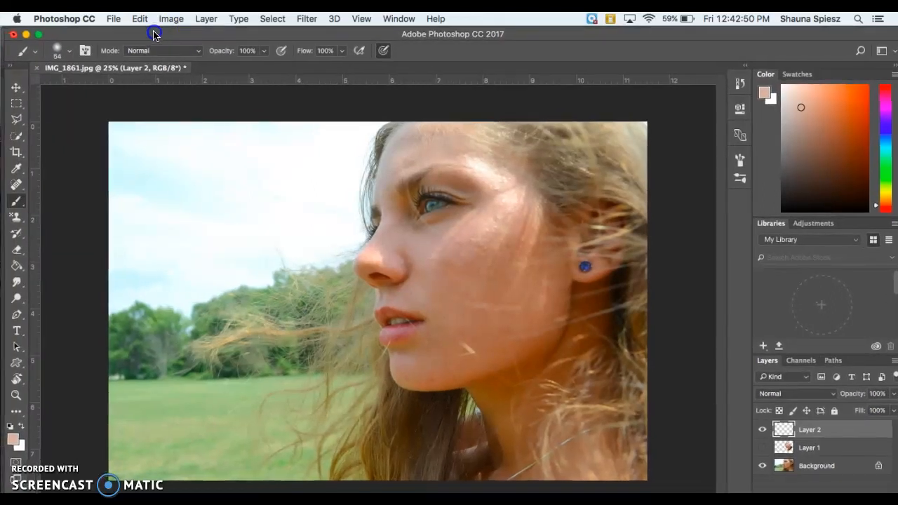
left_click(161, 54)
left_click(163, 51)
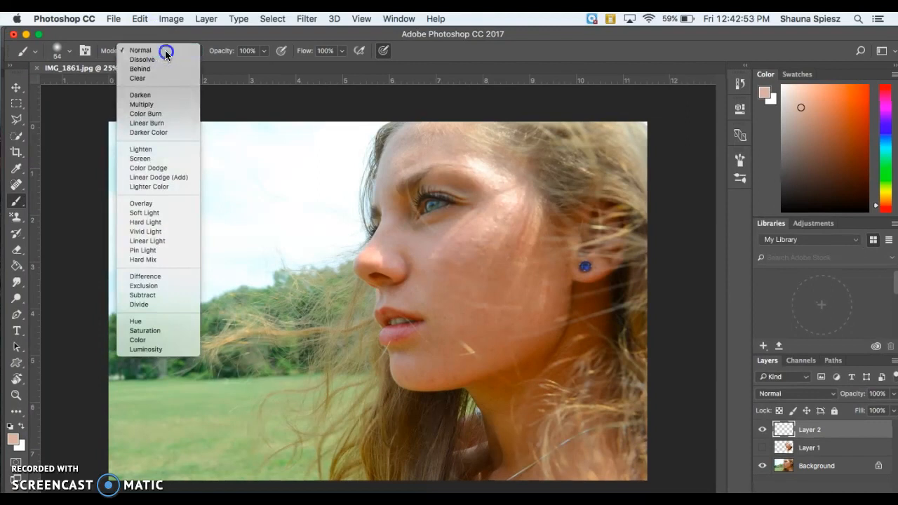
left_click(261, 56)
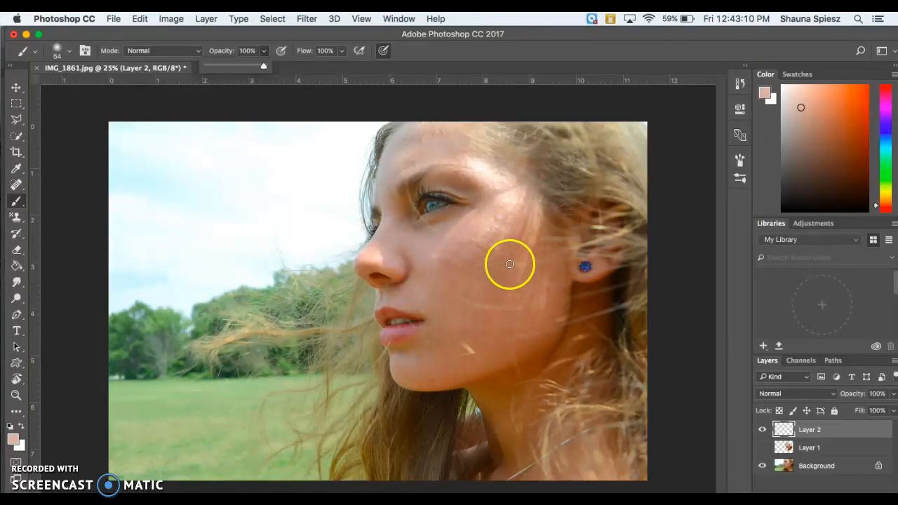
Sample darker skin tones from the cheek with the Eyedropper.
key("i")
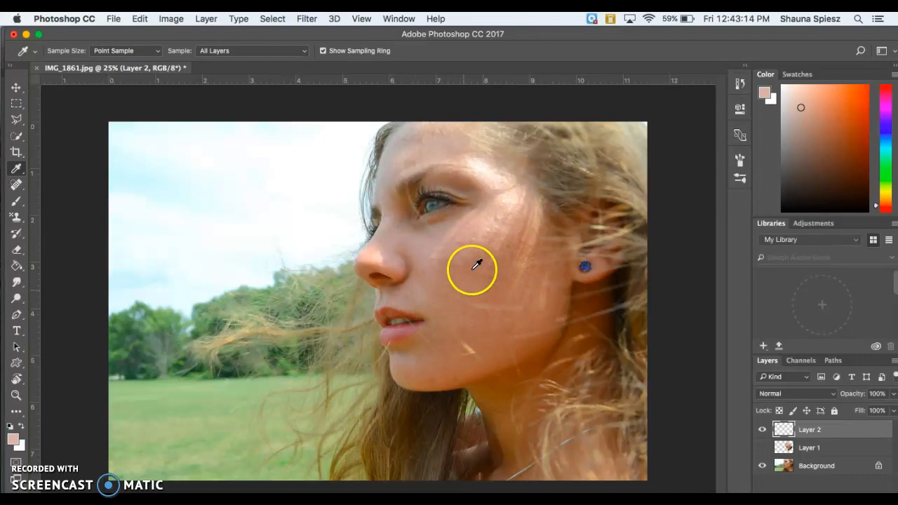
left_click(479, 259)
mouse_move(480, 275)
left_mouse_down()
mouse_move(476, 259)
mouse_move(424, 221)
mouse_move(430, 200)
mouse_move(427, 219)
mouse_move(478, 249)
mouse_move(483, 287)
mouse_move(478, 280)
left_mouse_up()
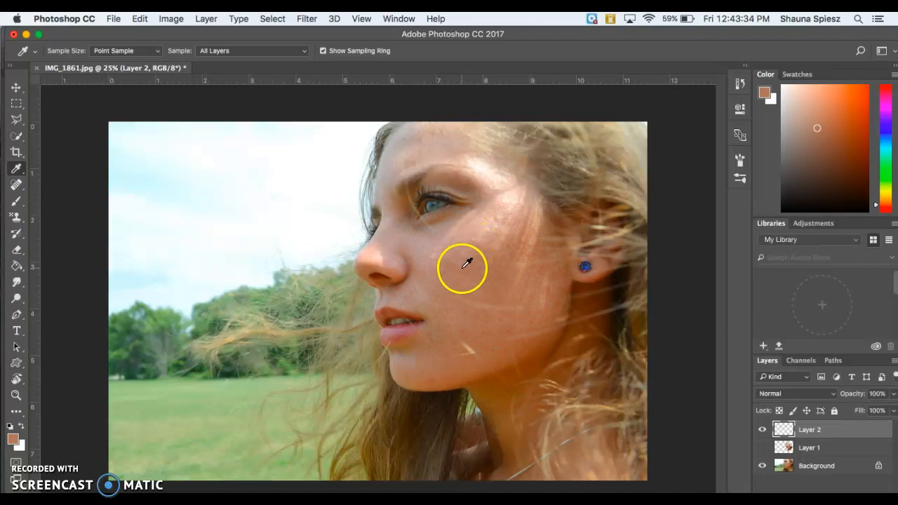
Paint skin-tone dabs and soft strokes across the cheek on Layer 2.
key("b")
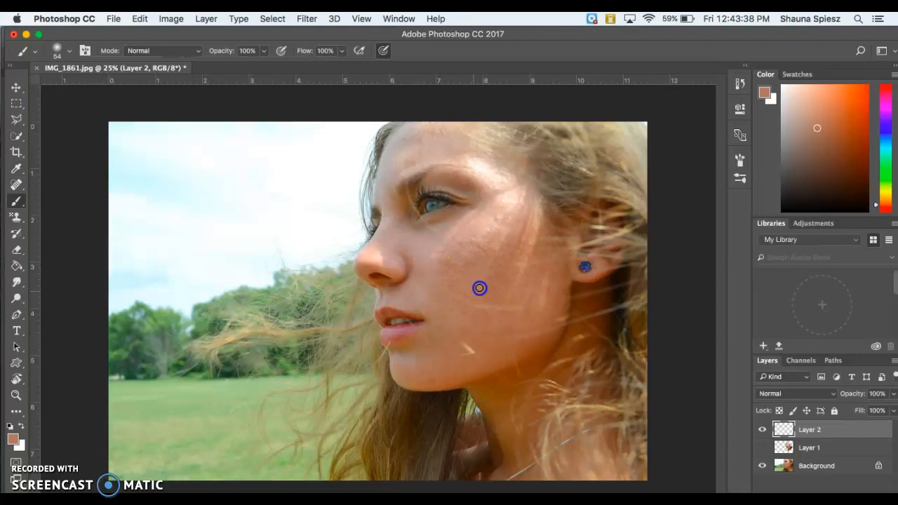
left_click(481, 291)
left_click(497, 251)
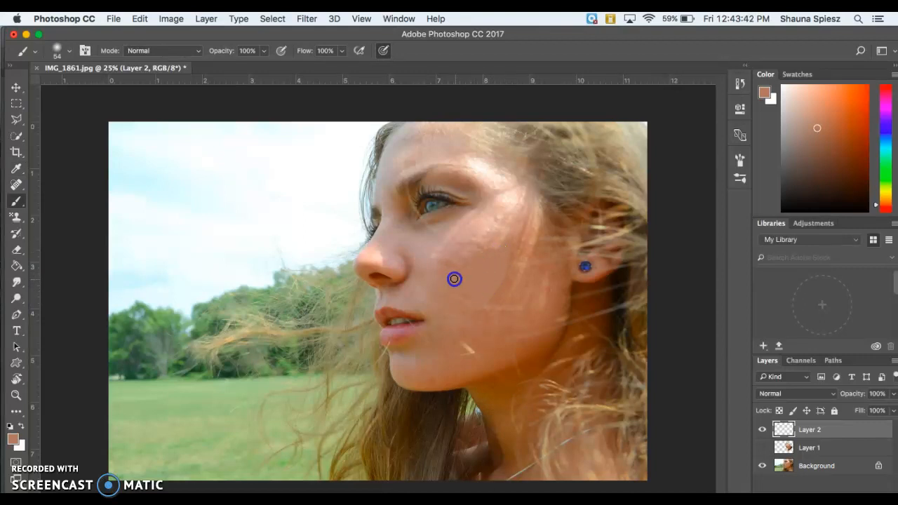
left_click_drag(464, 270, 469, 258)
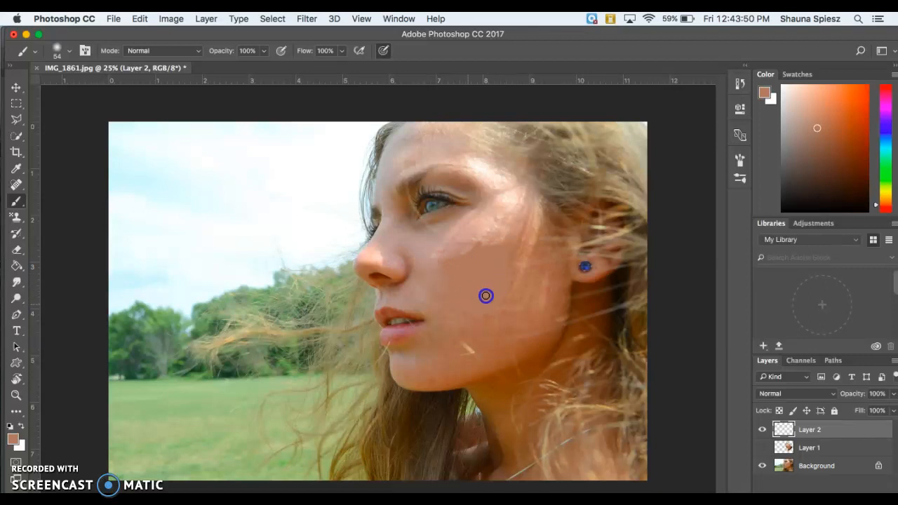
mouse_move(444, 291)
left_mouse_down()
mouse_move(552, 255)
mouse_move(490, 296)
mouse_move(498, 282)
mouse_move(569, 255)
mouse_move(530, 248)
left_mouse_up()
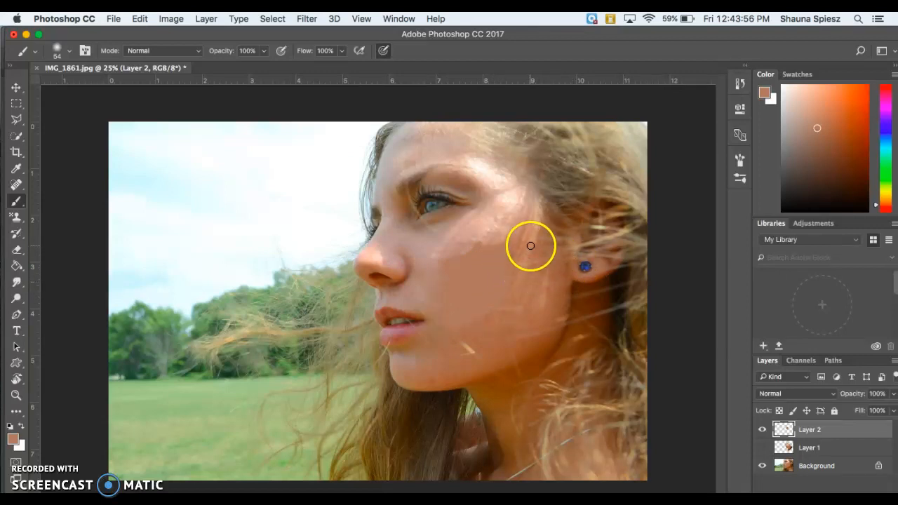
Sample lighter cheek tones and paint strokes from the temple down the cheek.
key("i")
left_click(533, 240)
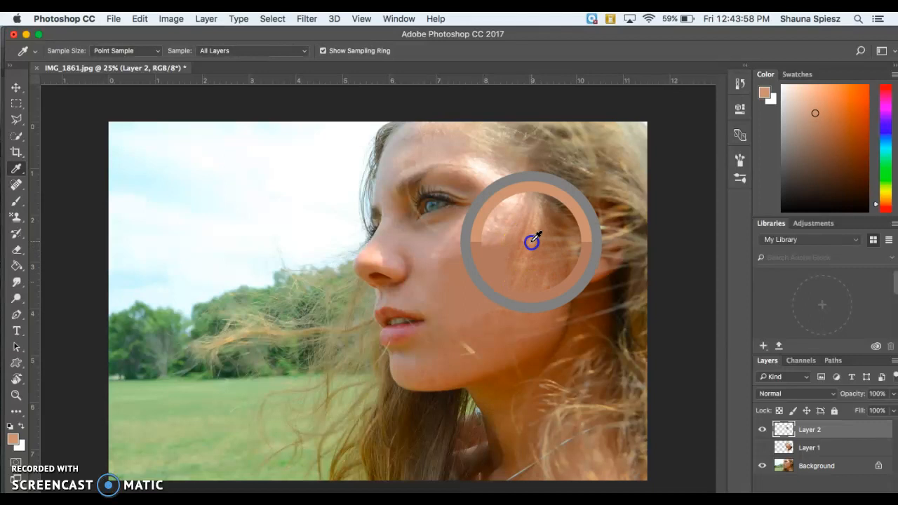
key("b")
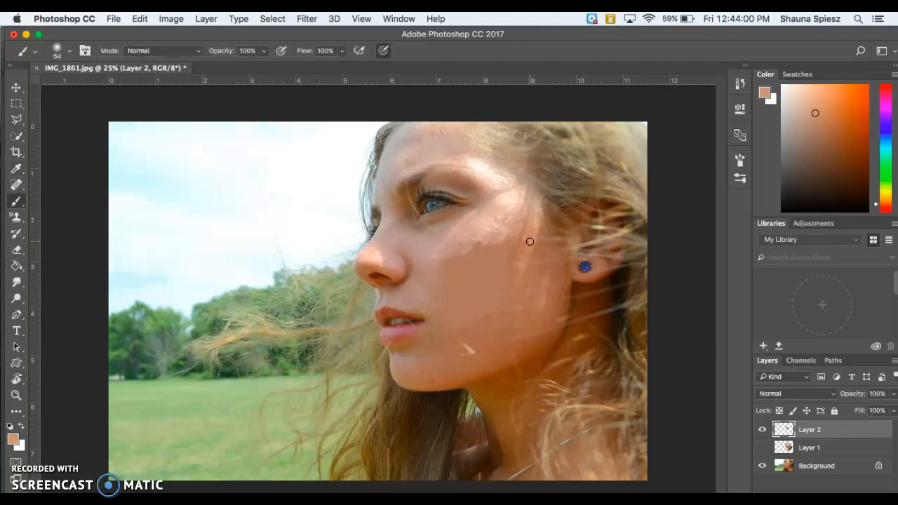
left_click_drag(516, 268, 534, 214)
left_click(521, 216, "alt")
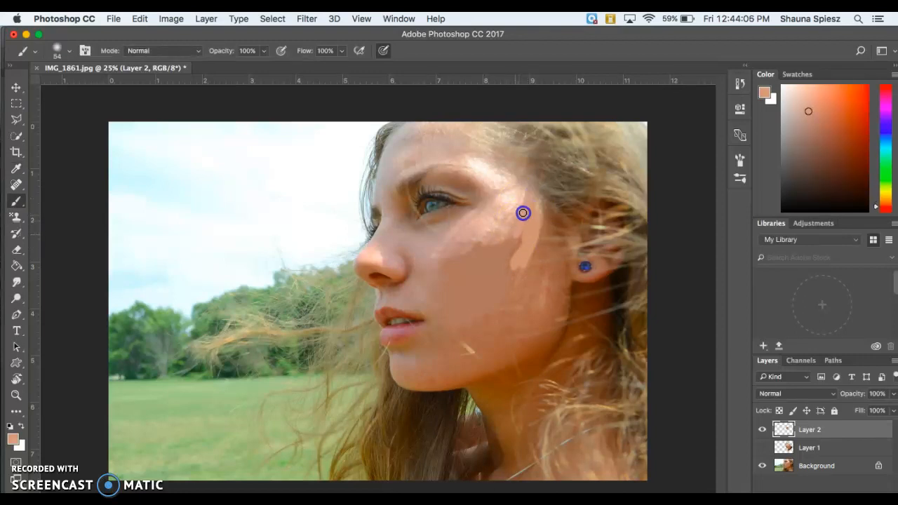
mouse_move(526, 198)
left_mouse_down()
mouse_move(511, 228)
mouse_move(525, 195)
mouse_move(502, 209)
mouse_move(518, 210)
mouse_move(514, 230)
mouse_move(531, 223)
mouse_move(516, 247)
left_mouse_up()
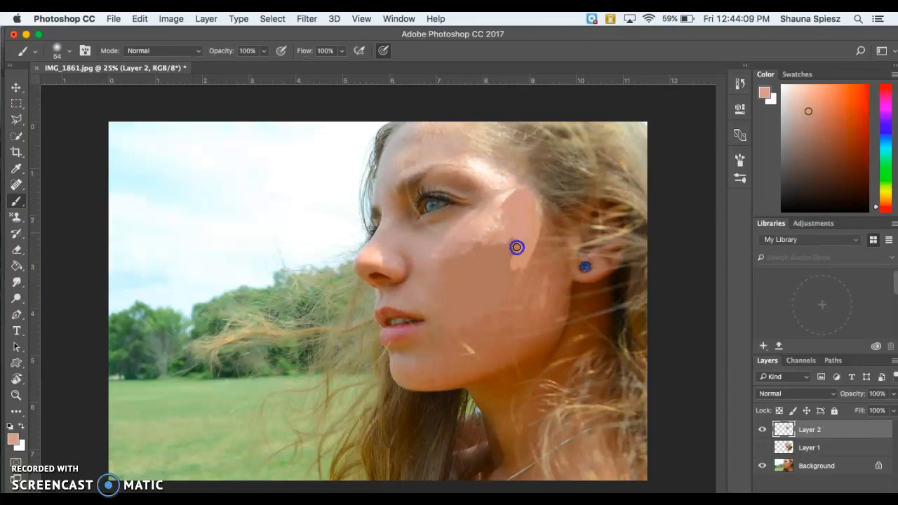
left_click(554, 232, "alt")
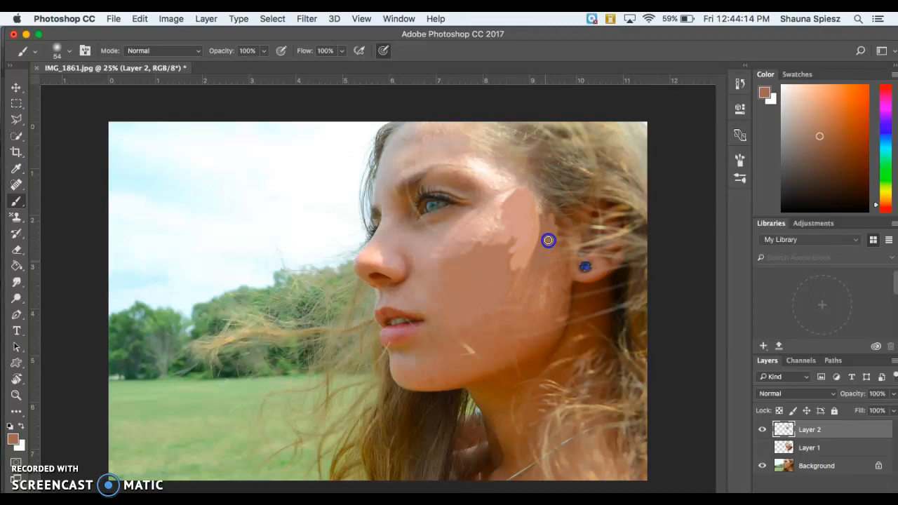
left_click_drag(534, 254, 521, 280)
left_click(545, 292, "alt")
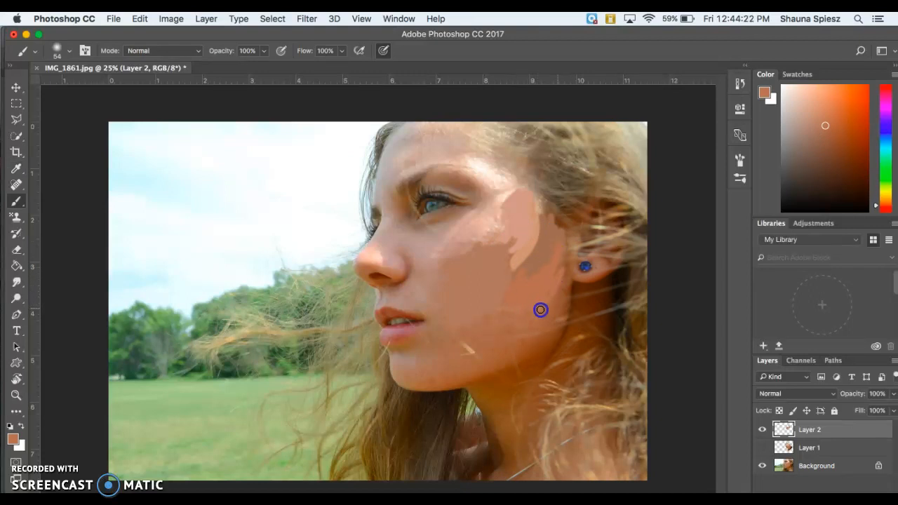
left_click_drag(523, 318, 508, 336)
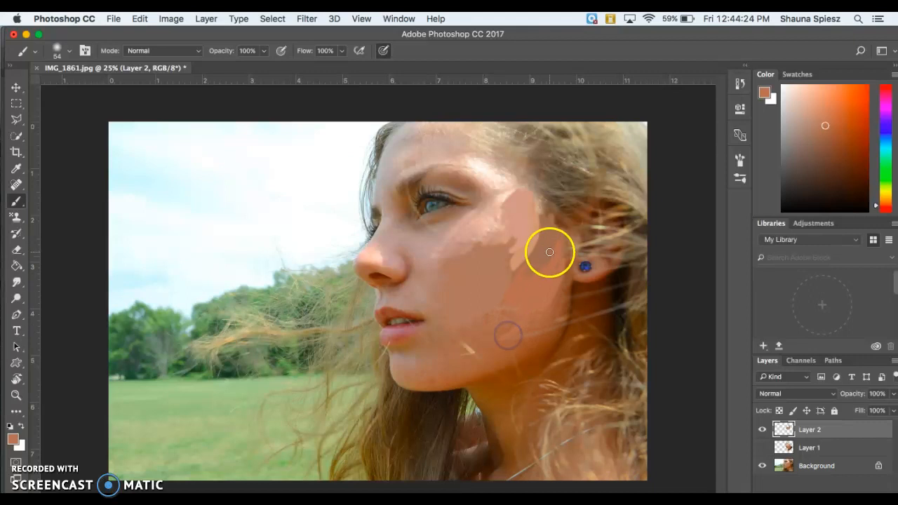
Sample skin tones near the jaw and ear, then paint brown along the jawline.
left_click(497, 325, "alt")
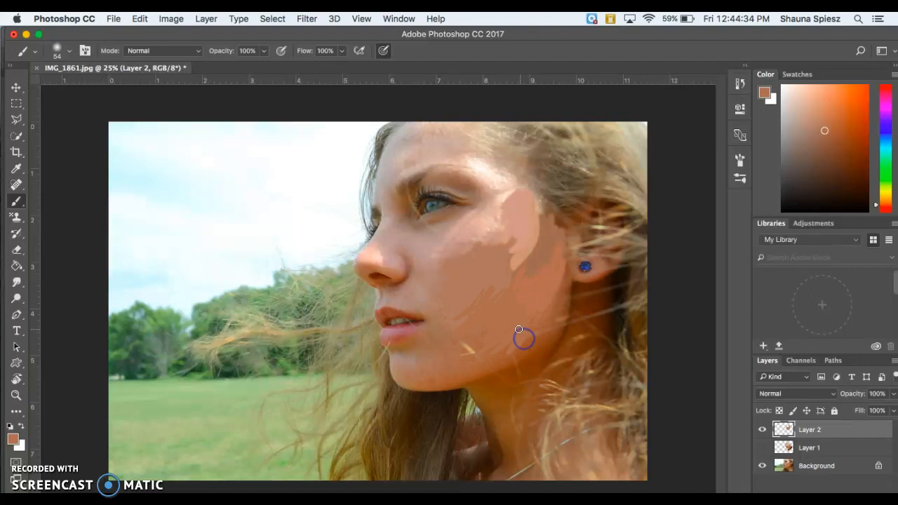
left_click(547, 316, "alt")
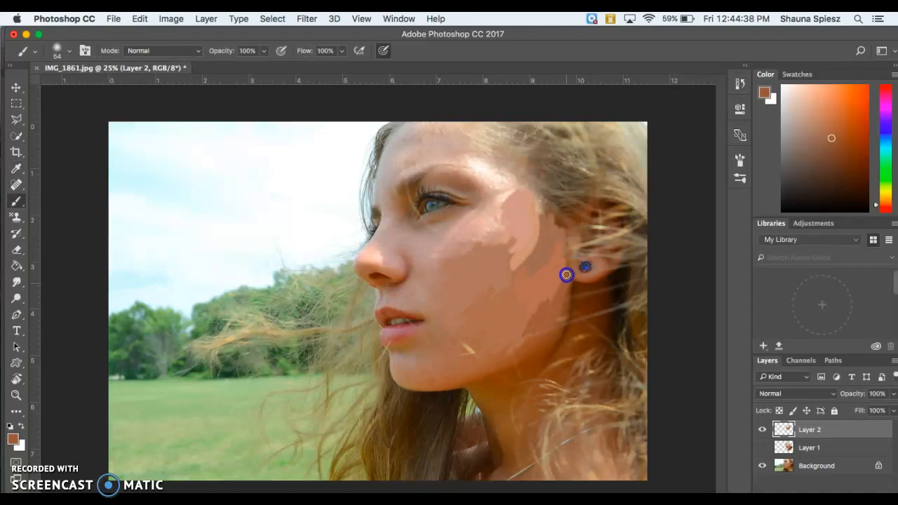
left_click(525, 350, "alt")
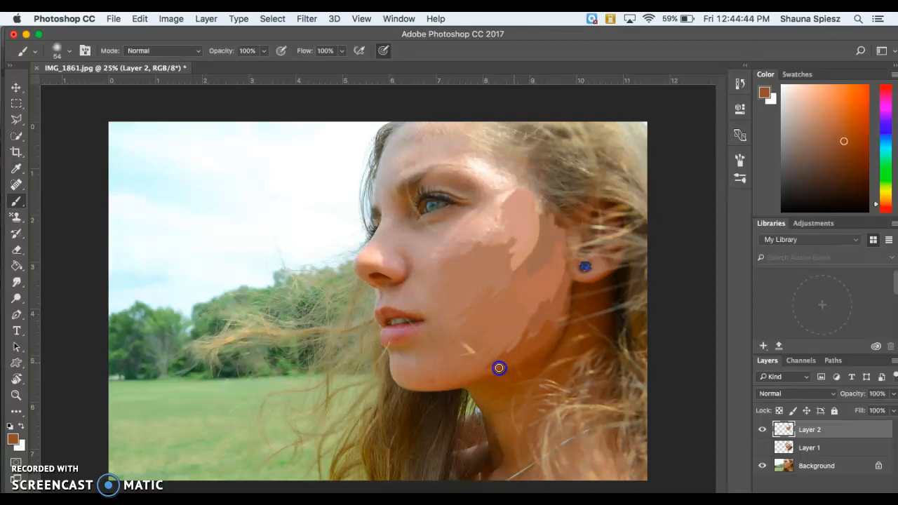
mouse_move(488, 375)
left_mouse_down()
mouse_move(499, 358)
mouse_move(459, 384)
left_mouse_up()
left_click(533, 353)
Sample darker jaw and lighter neck tones and dab paint onto the neck.
key("i")
left_click(572, 327)
left_click(560, 338)
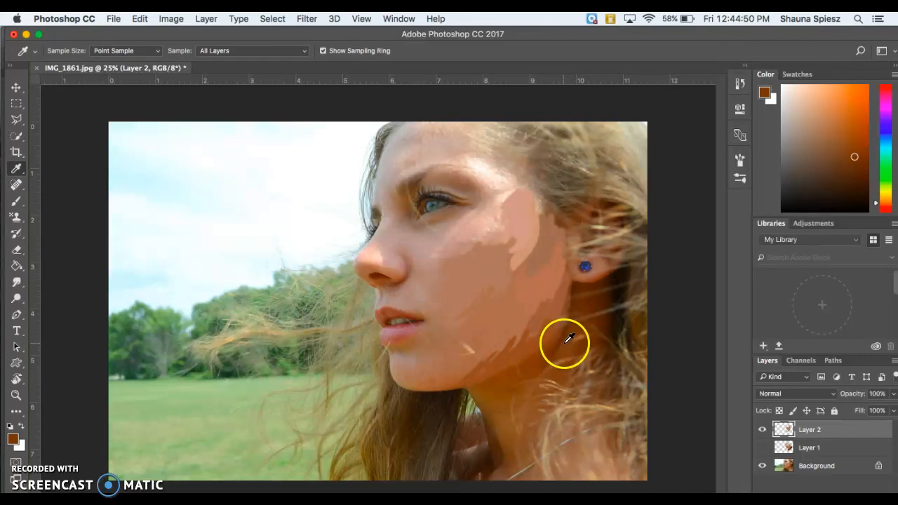
key("b")
left_click(523, 377)
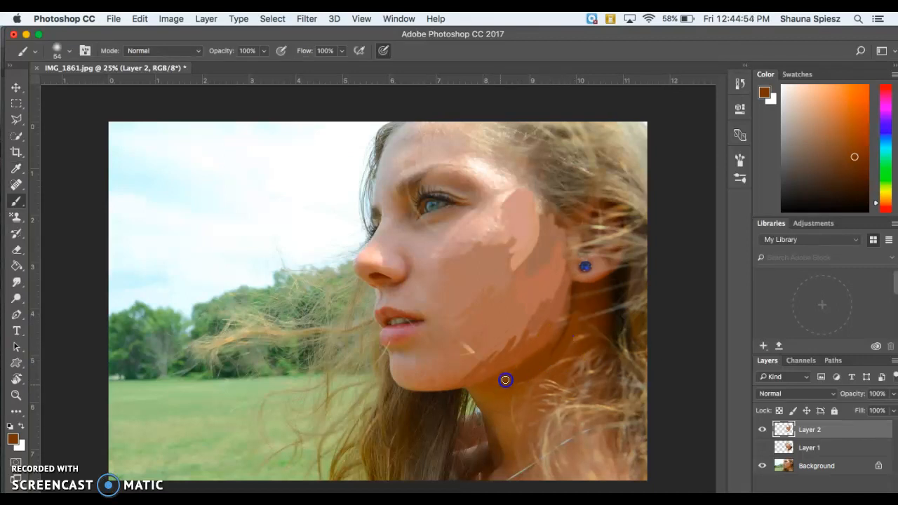
key("i")
left_click(497, 395)
key("b")
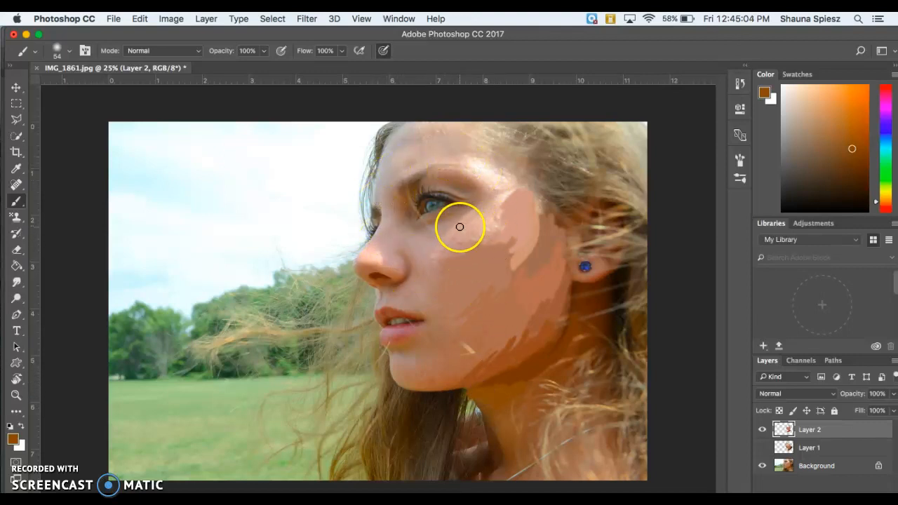
Zoom in on the eye, undo a stray dot, and darken the iris with sampled near-black.
key("super+equal")
key("super+equal")
key("super+equal")
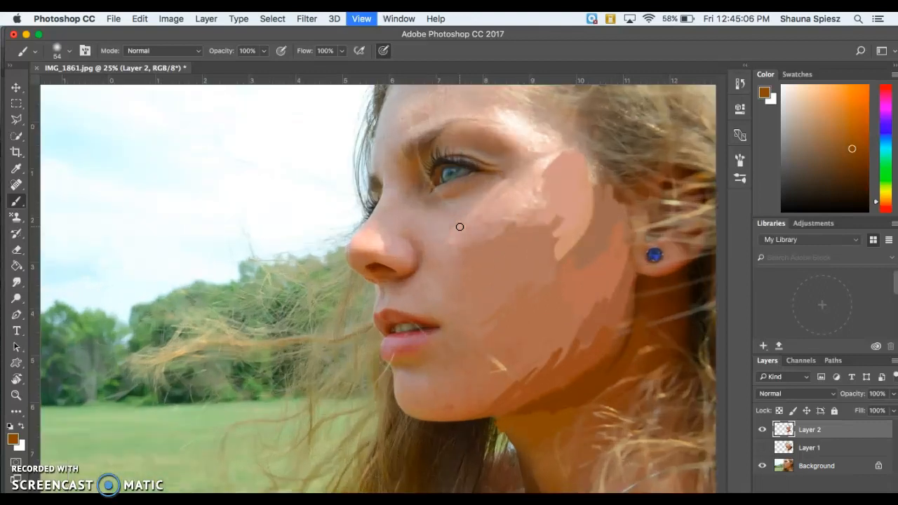
scroll(460, 227, "right", 5)
scroll(460, 227, "up", 2)
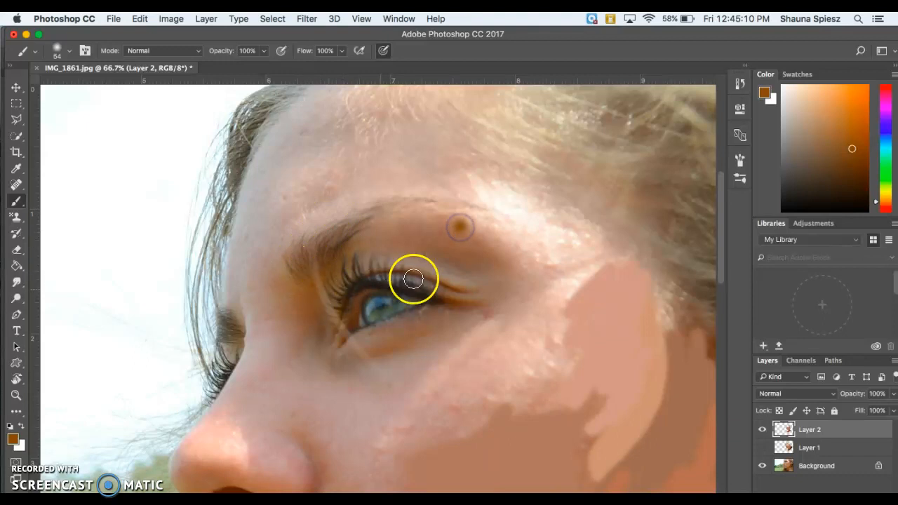
key("super+z")
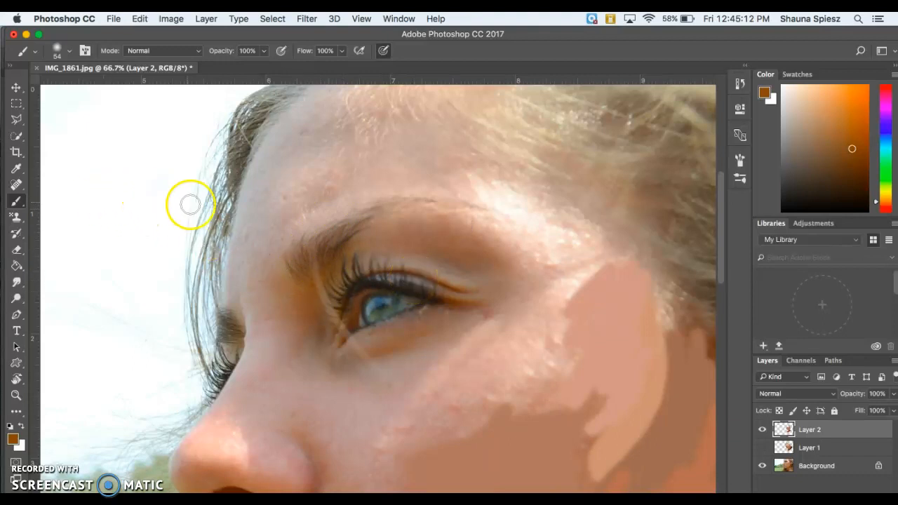
key("i")
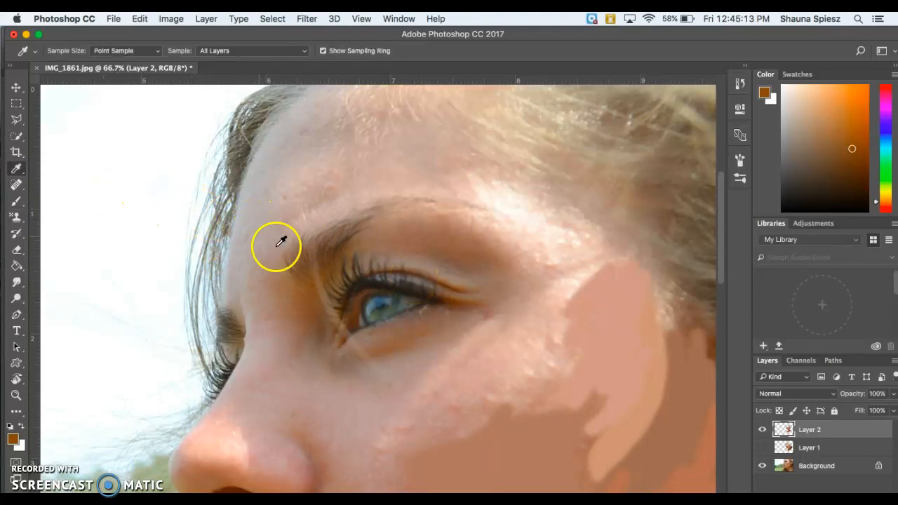
left_click(396, 297)
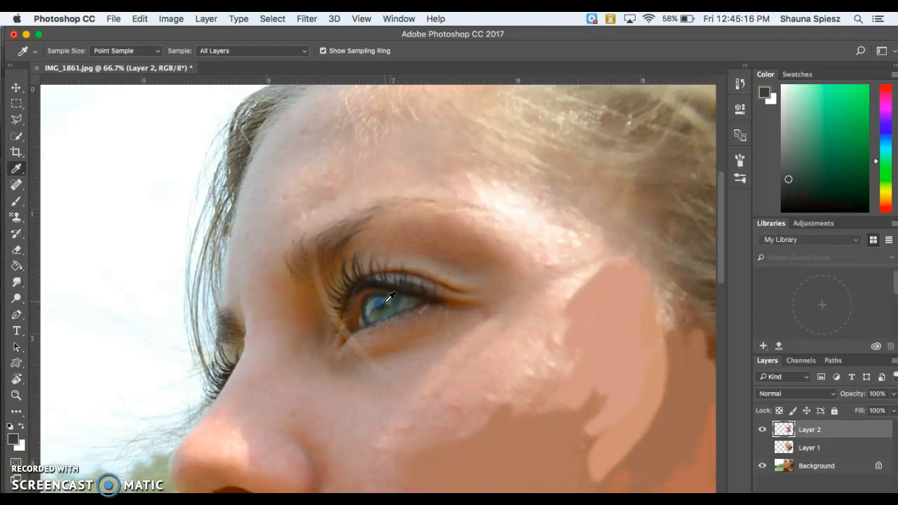
key("b")
mouse_move(394, 300)
left_mouse_down()
mouse_move(370, 303)
mouse_move(373, 316)
mouse_move(393, 309)
mouse_move(380, 297)
mouse_move(374, 311)
mouse_move(391, 315)
mouse_move(385, 293)
left_mouse_up()
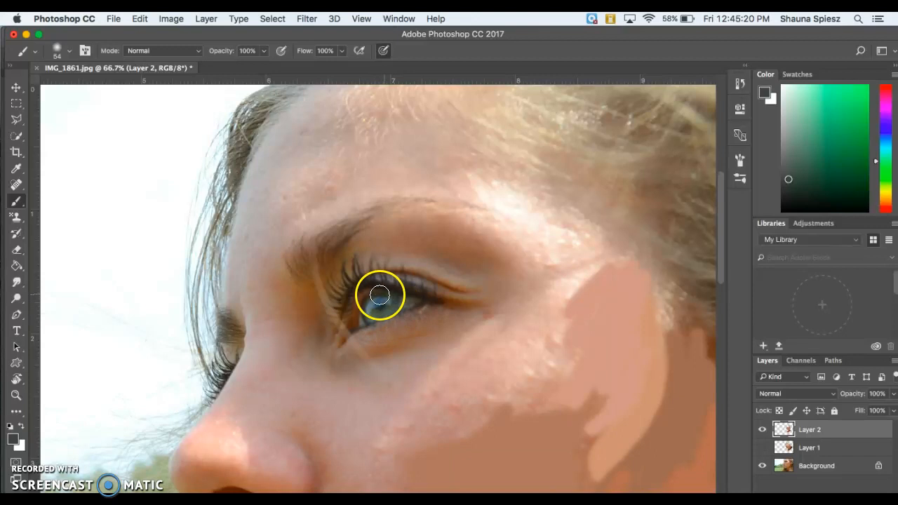
Shrink the brush to 19 px and sample the iris's blue-grey colour.
left_click(70, 51)
mouse_move(82, 86)
left_mouse_down()
mouse_move(92, 88)
mouse_move(80, 91)
left_mouse_up()
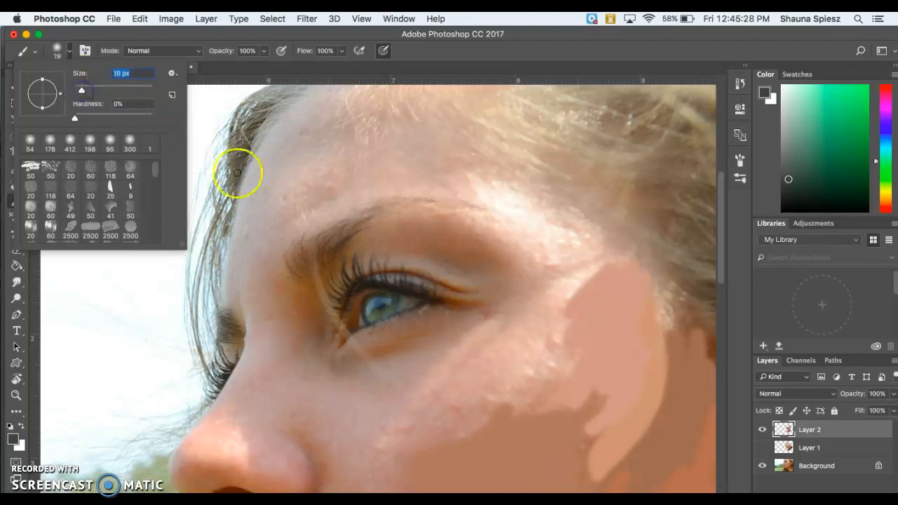
left_click(386, 302)
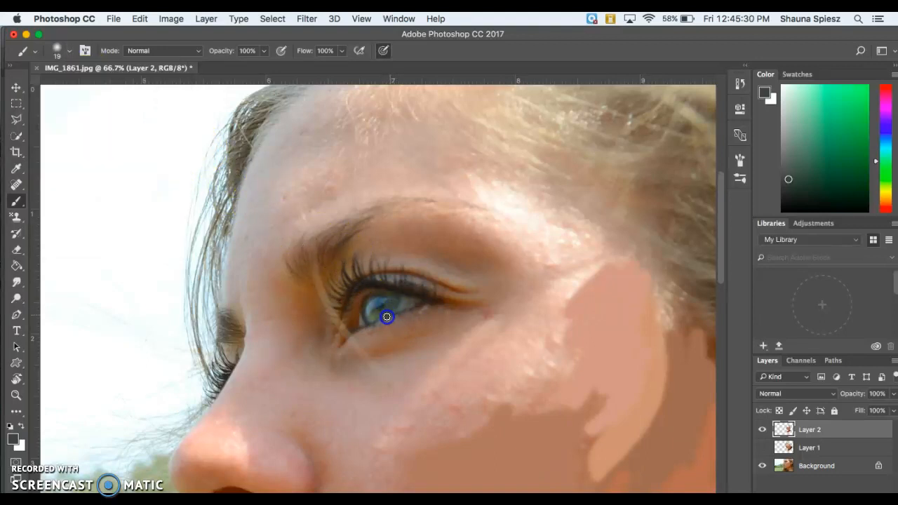
key("i")
left_click(385, 309)
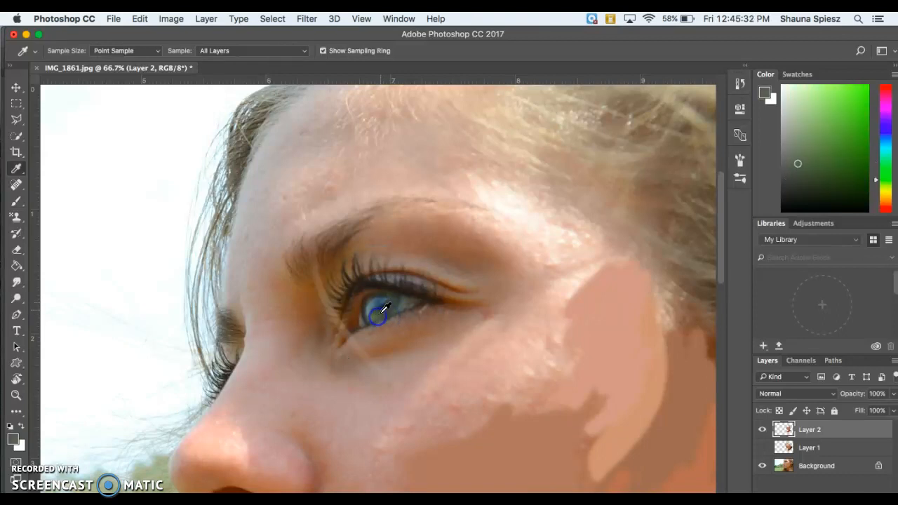
key("v")
key("b")
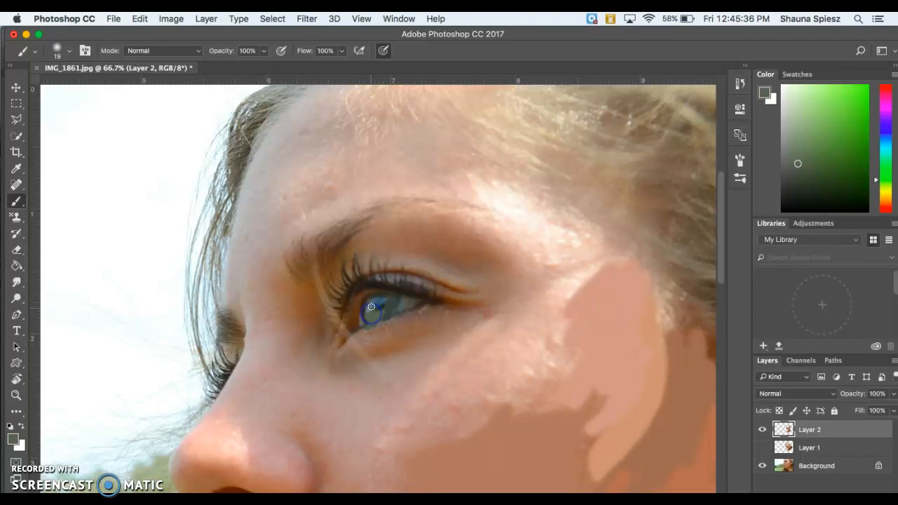
Sample blue and brownish-orange eye tones, undoing an accidental colour inversion.
key("i")
left_click(372, 307)
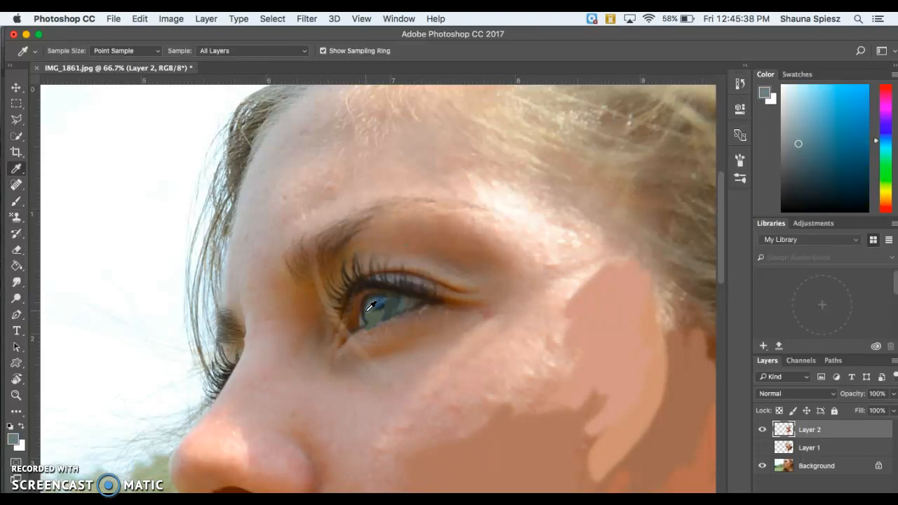
key("b")
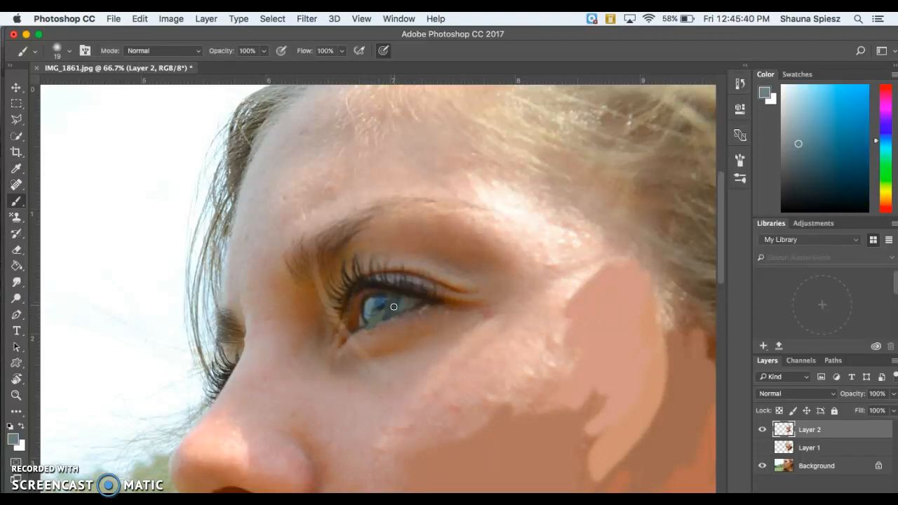
key("i")
left_click(400, 307)
key("b")
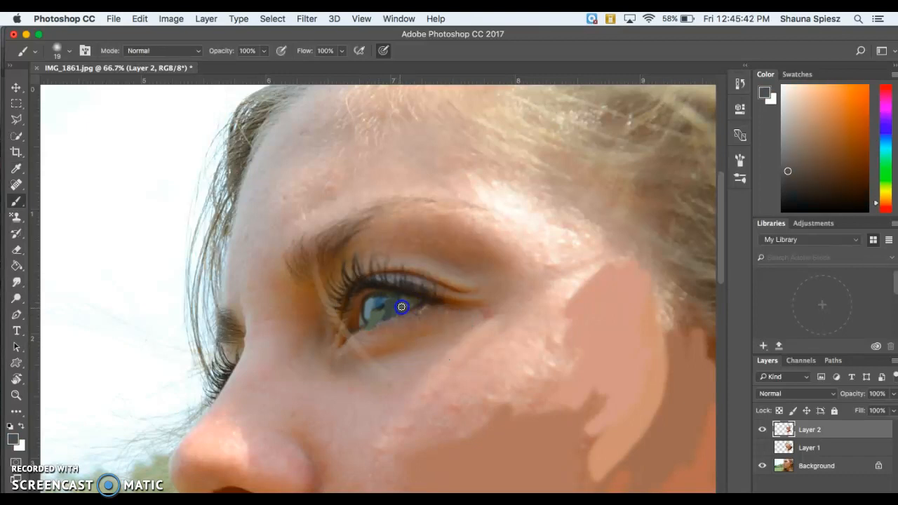
key("super+i")
key("super+z")
Zoom out to the whole face and enlarge the brush to 44 px.
key("super+minus")
key("super+minus")
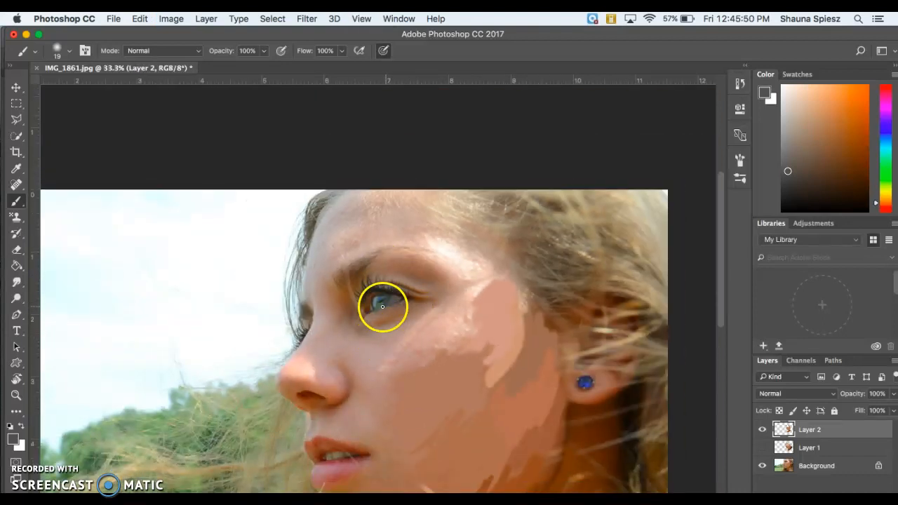
left_click(66, 52)
left_click_drag(79, 90, 91, 90)
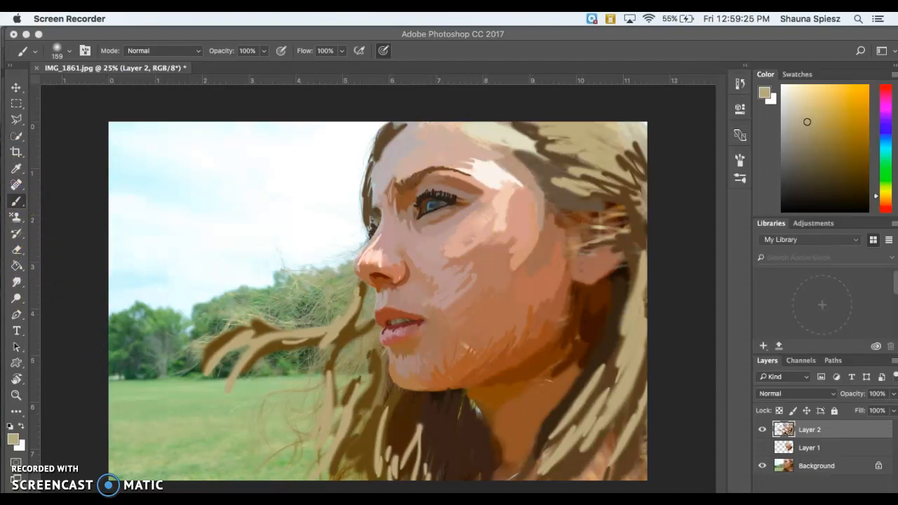
Switch to the Smudge tool with a 185 px soft brush and blend the cheek paint.
left_click(17, 283)
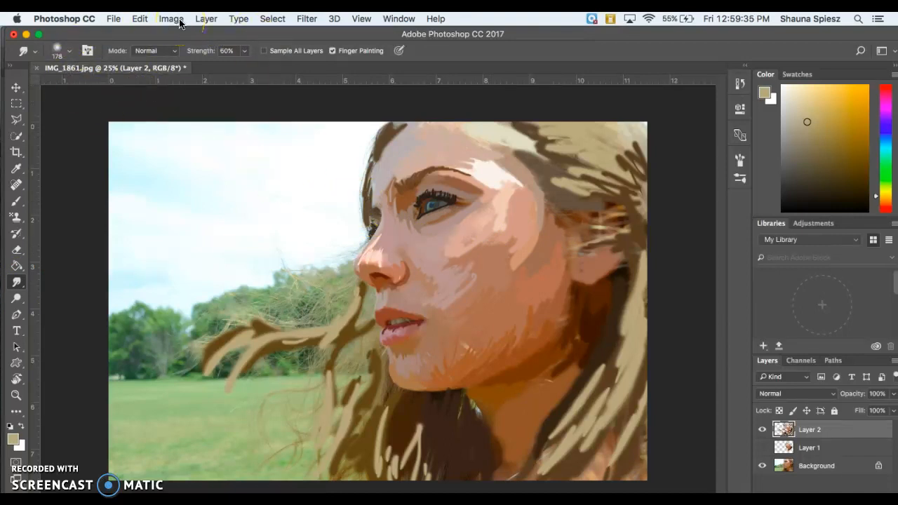
left_click(245, 51)
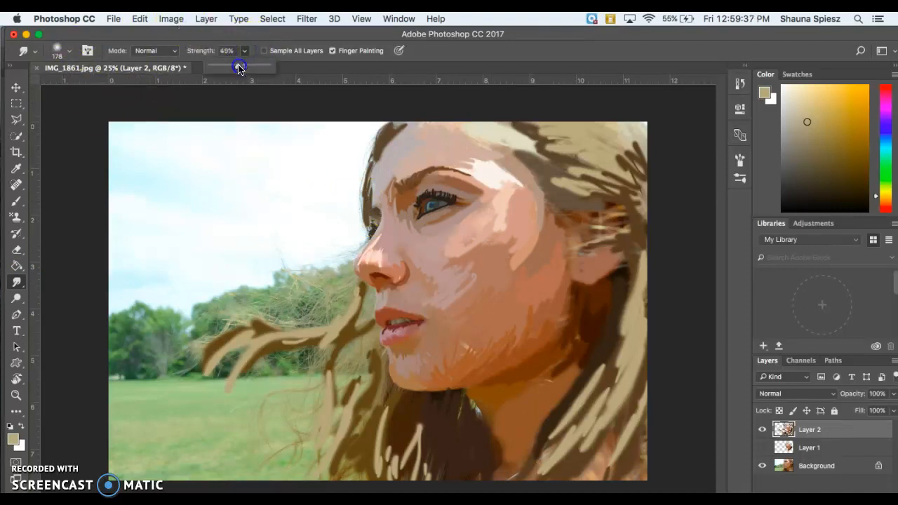
left_click(68, 51)
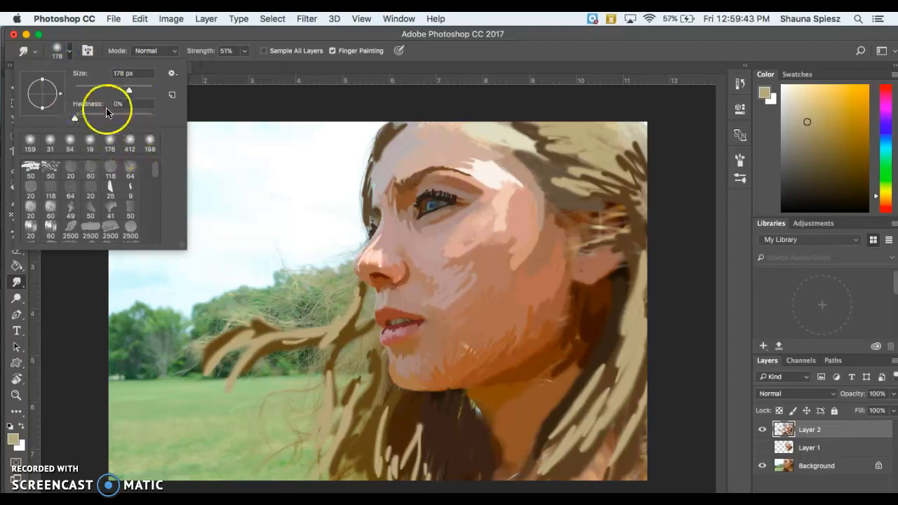
left_click(132, 145)
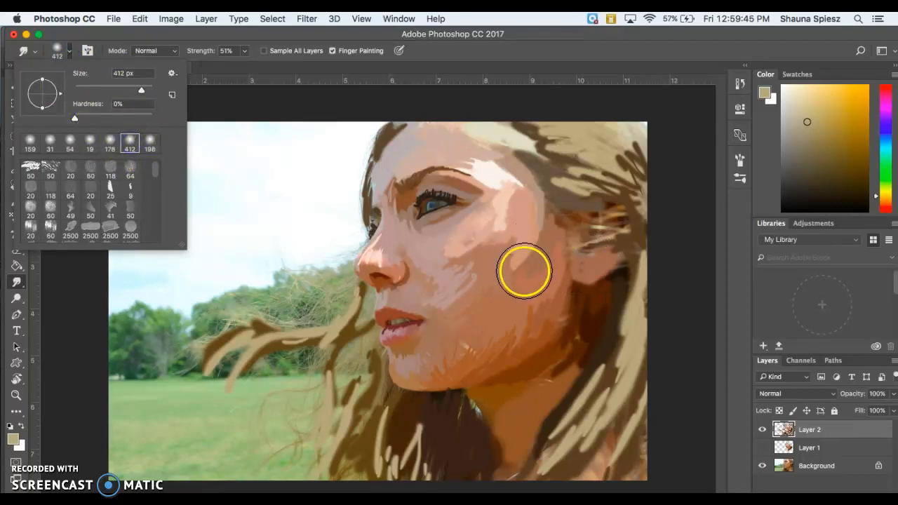
left_click_drag(141, 91, 130, 90)
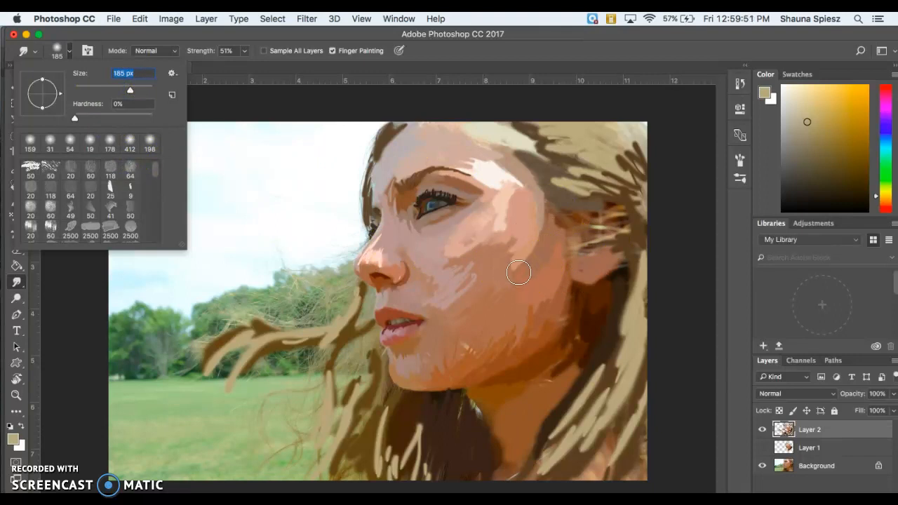
left_click(519, 280)
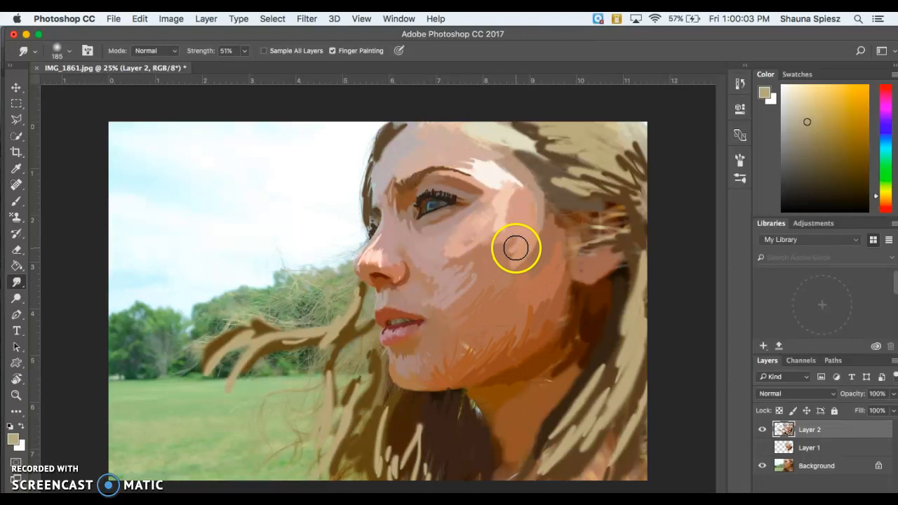
left_click_drag(506, 265, 506, 294)
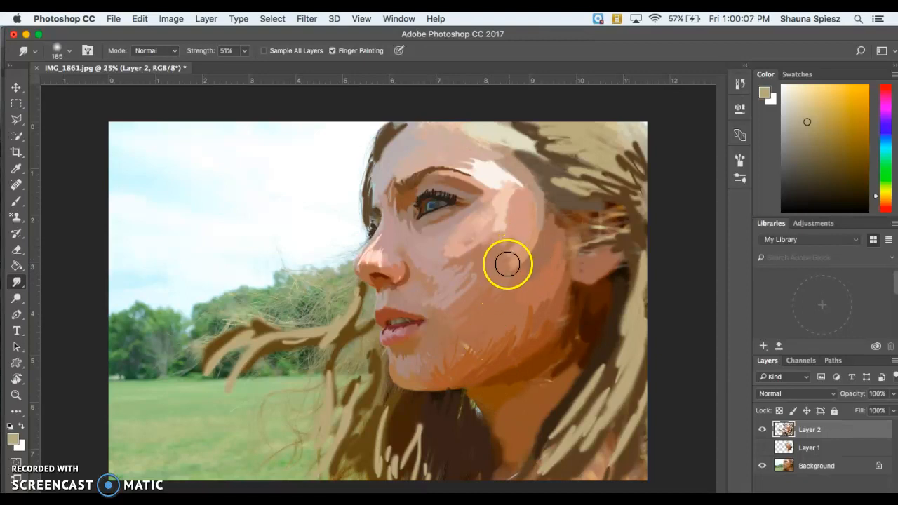
mouse_move(508, 246)
left_mouse_down()
mouse_move(499, 244)
mouse_move(468, 383)
mouse_move(514, 288)
left_mouse_up()
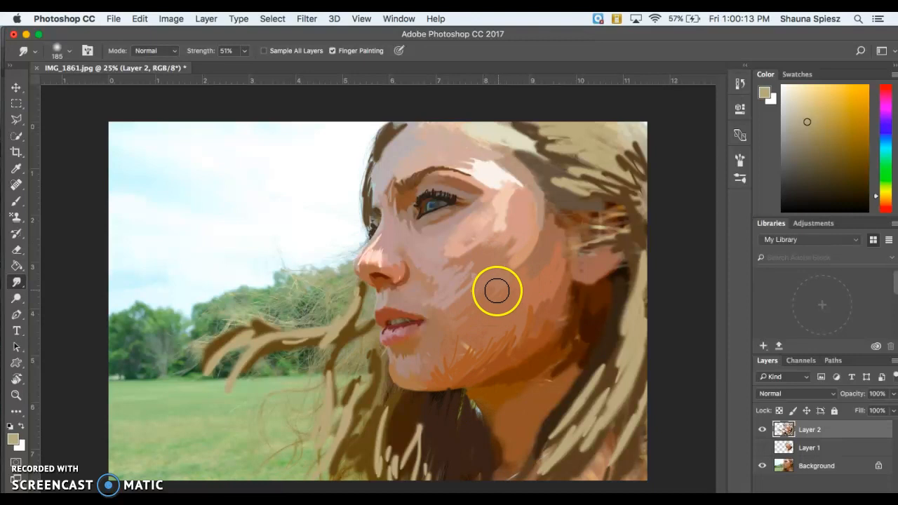
Lower smudge strength to 71% and blend the paint over the cheek, jaw and nose.
left_click(245, 51)
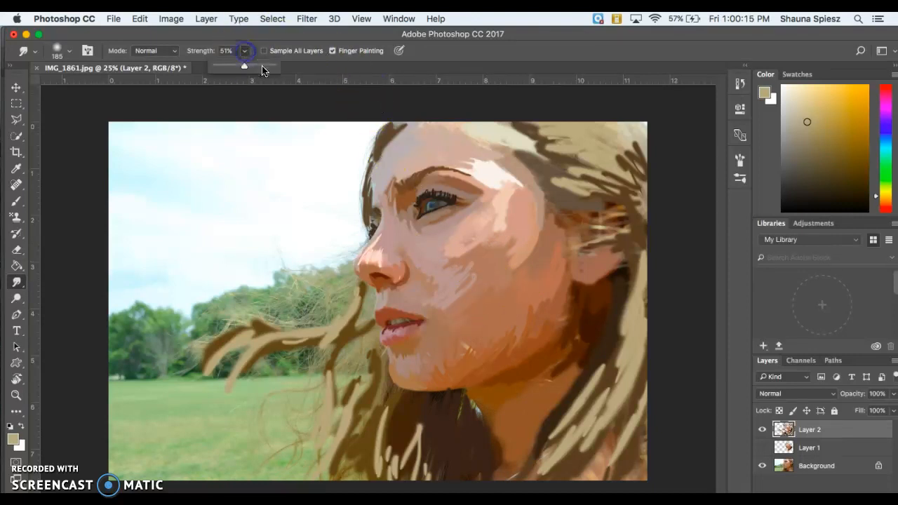
left_click_drag(257, 67, 255, 66)
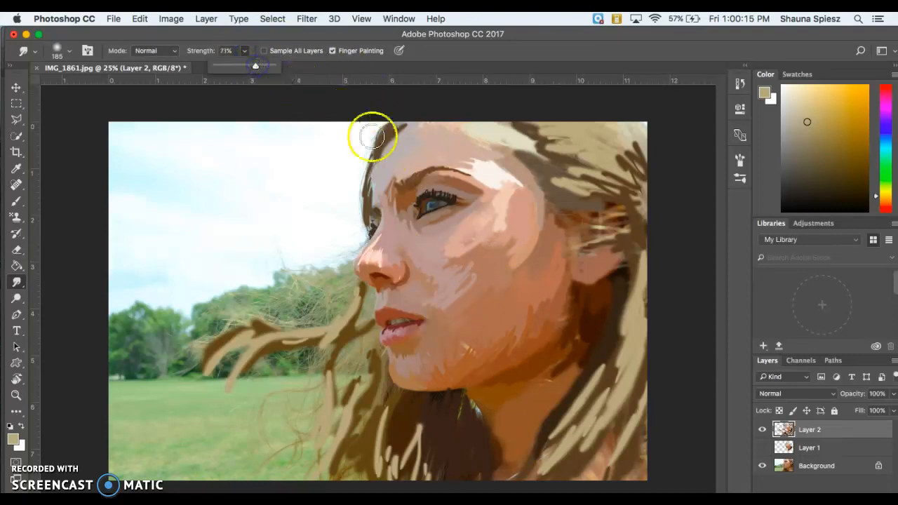
left_click(494, 291)
left_click_drag(491, 296, 477, 273)
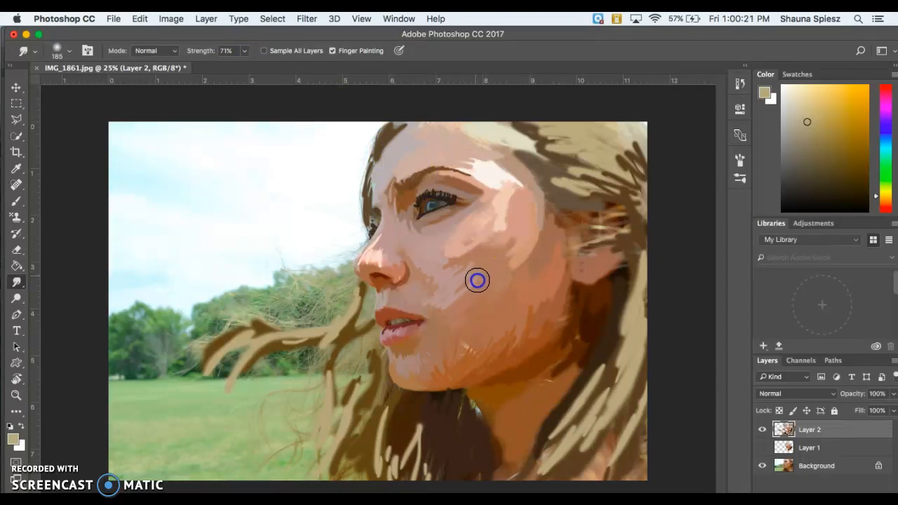
mouse_move(471, 278)
left_mouse_down()
mouse_move(512, 251)
mouse_move(480, 274)
mouse_move(497, 269)
mouse_move(476, 264)
mouse_move(458, 348)
mouse_move(462, 342)
mouse_move(486, 378)
mouse_move(507, 352)
mouse_move(563, 354)
left_mouse_up()
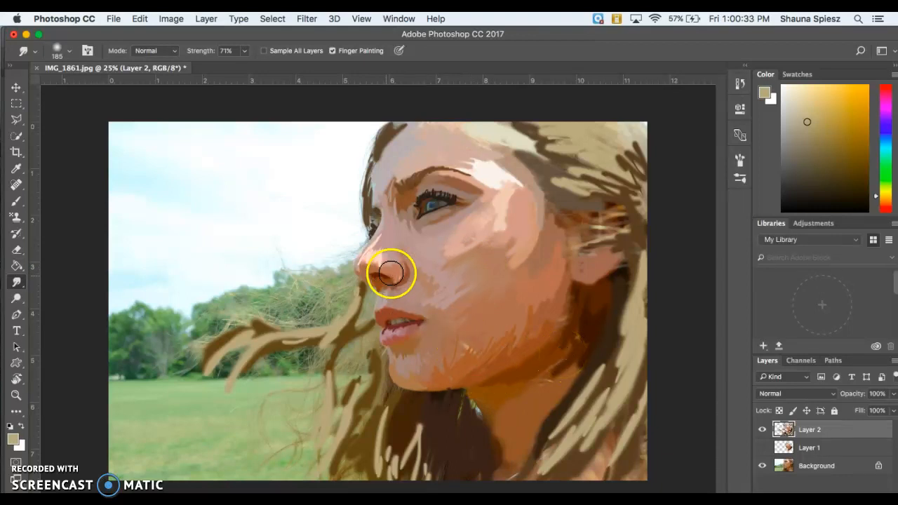
mouse_move(520, 337)
left_mouse_down()
mouse_move(501, 305)
mouse_move(325, 260)
mouse_move(245, 212)
mouse_move(261, 216)
left_mouse_up()
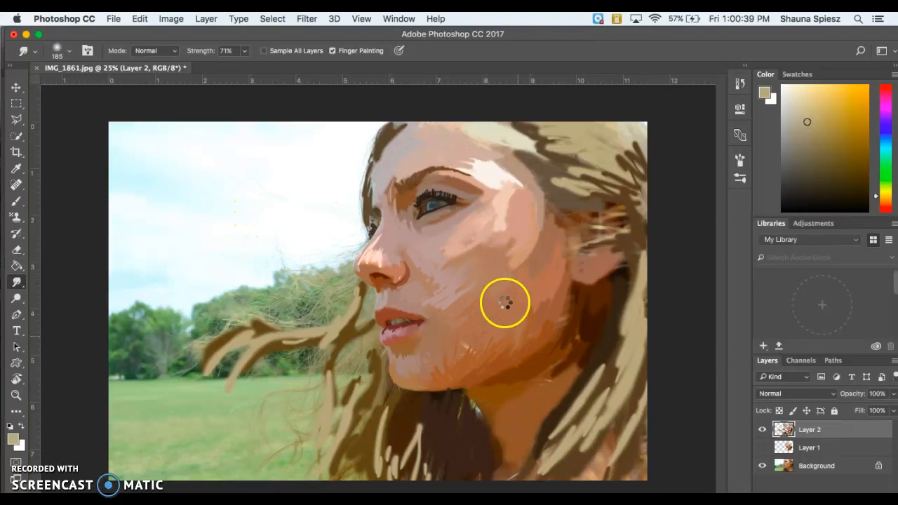
left_click_drag(468, 360, 509, 342)
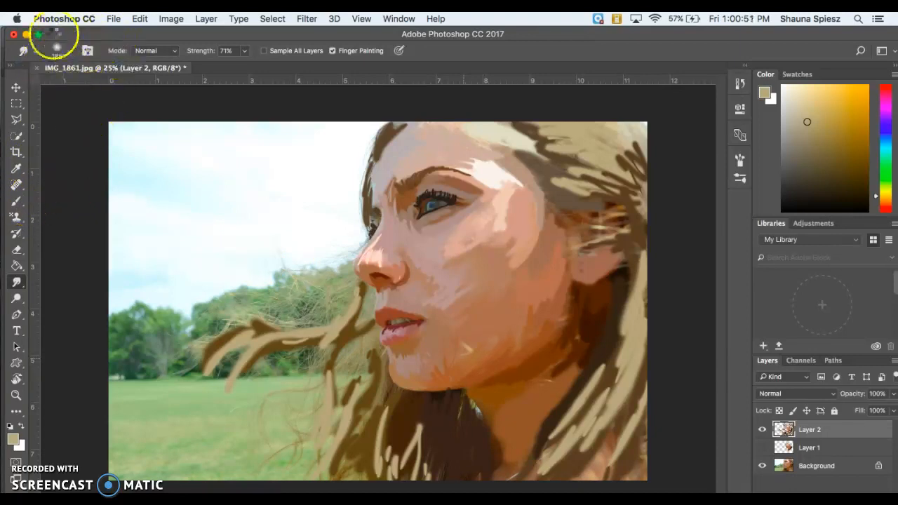
Select the Brush with the splatter-textured preset enlarged to 201 px.
left_click(64, 55)
left_click(73, 52)
left_click(17, 203)
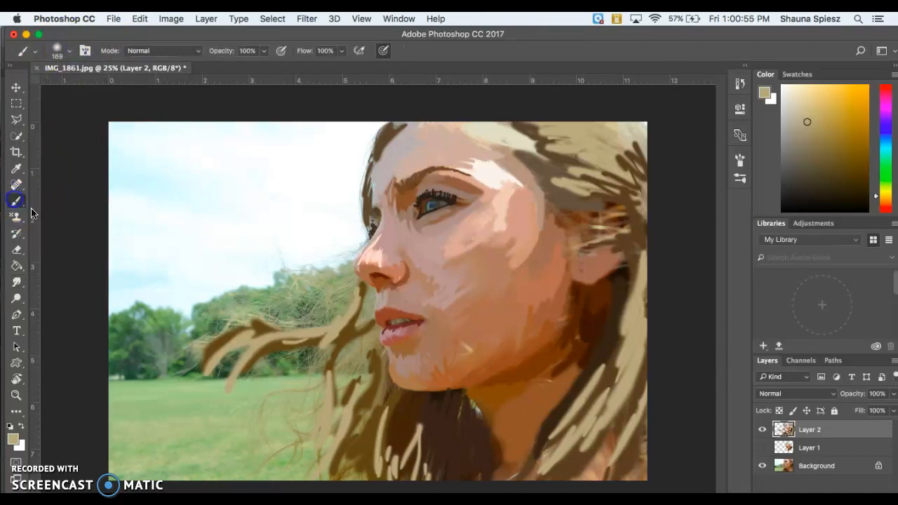
left_click(65, 53)
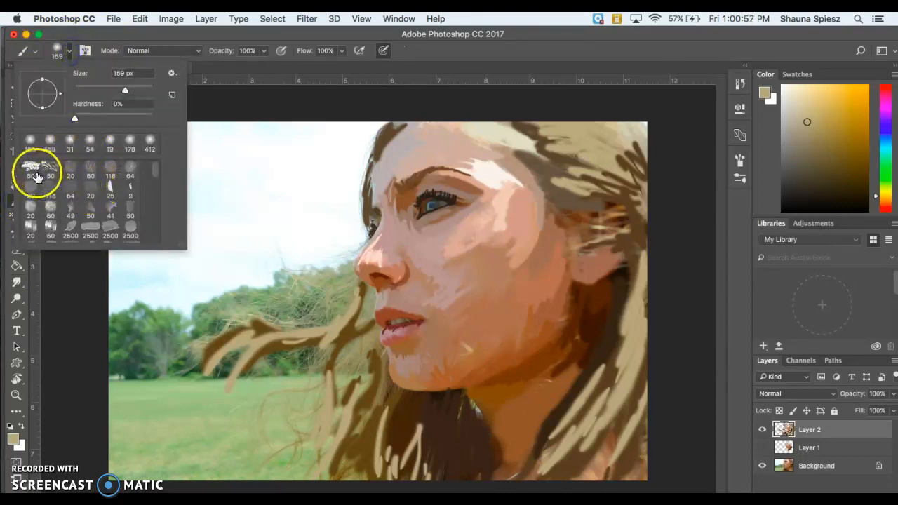
left_click(114, 192)
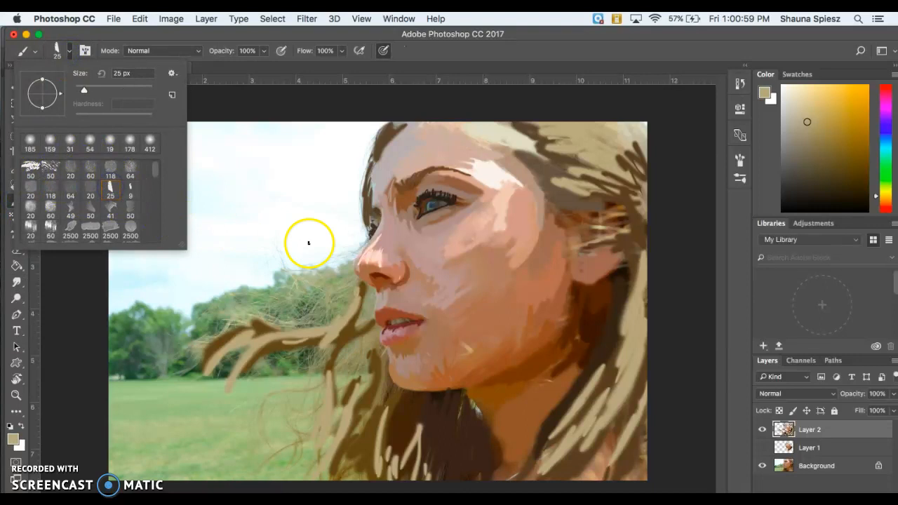
left_click(30, 169)
left_click(120, 86)
left_click(133, 86)
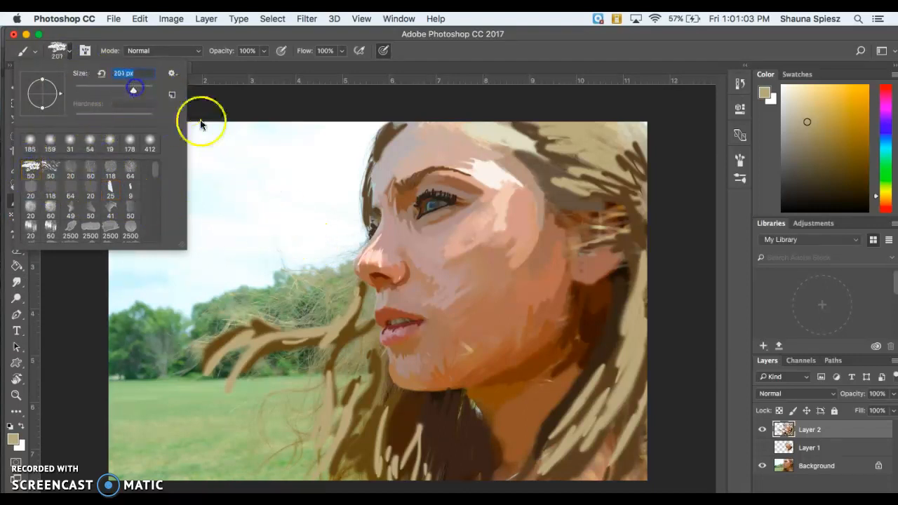
Paint trial tan strokes over the sky and lower cheek, then undo them all.
left_click_drag(300, 219, 283, 267)
left_click_drag(329, 220, 320, 252)
mouse_move(347, 206)
left_mouse_down()
mouse_move(311, 208)
mouse_move(257, 234)
mouse_move(268, 194)
mouse_move(214, 253)
mouse_move(245, 235)
mouse_move(251, 263)
mouse_move(317, 192)
mouse_move(304, 160)
mouse_move(217, 201)
mouse_move(235, 237)
left_mouse_up()
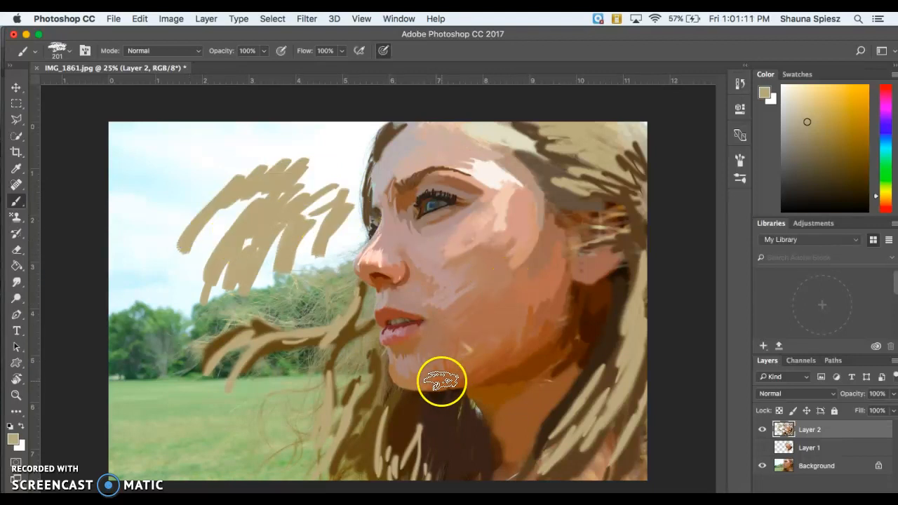
mouse_move(476, 345)
left_mouse_down()
mouse_move(478, 355)
mouse_move(512, 336)
mouse_move(538, 345)
mouse_move(449, 381)
mouse_move(471, 359)
left_mouse_up()
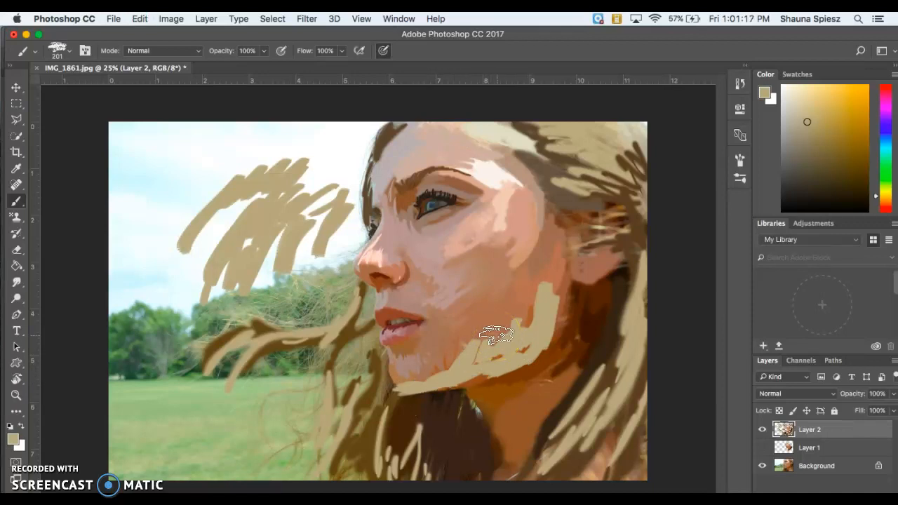
key("alt+super+z")
key("alt+super+z")
key("alt+super+z")
key("alt+super+z")
key("alt+super+z")
key("alt+super+z")
key("alt+super+z")
key("alt+super+z")
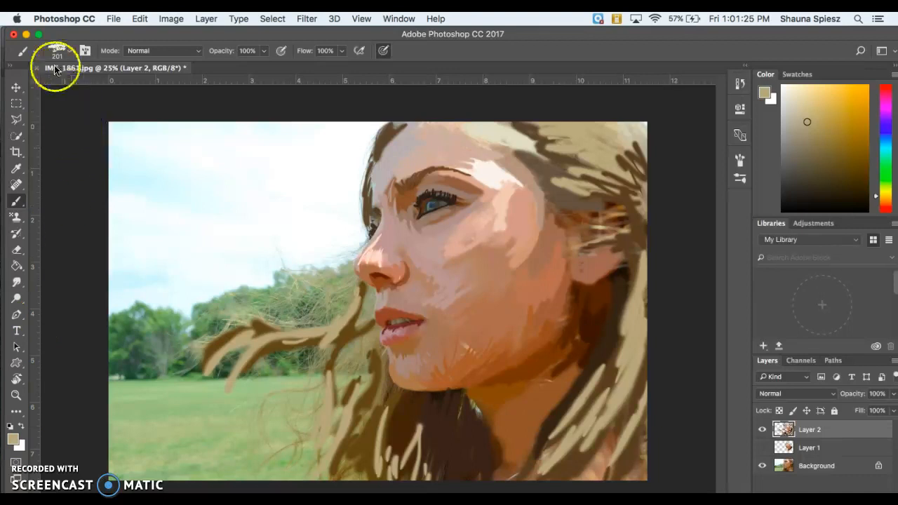
Choose the regular brush with the soft round preset shrunk to 39 px for thin lines.
left_click(21, 201)
left_click(68, 199)
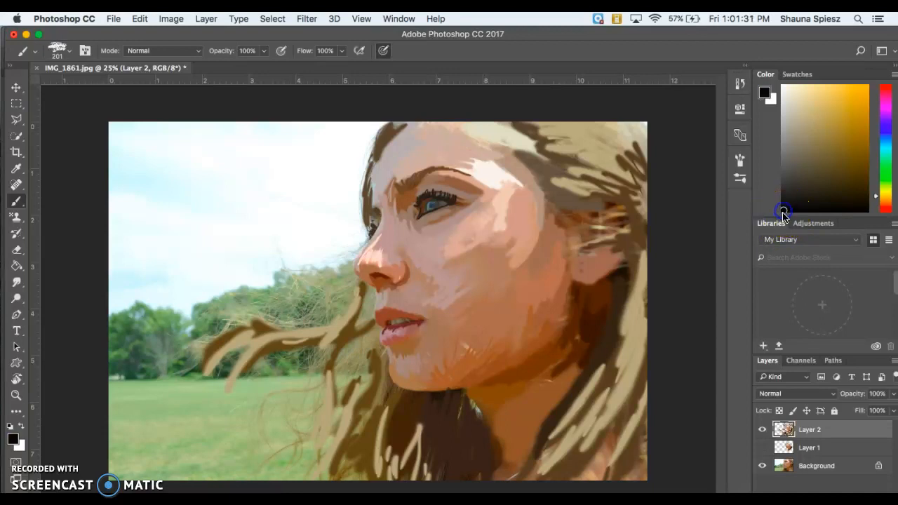
left_click(36, 56)
left_click(32, 54)
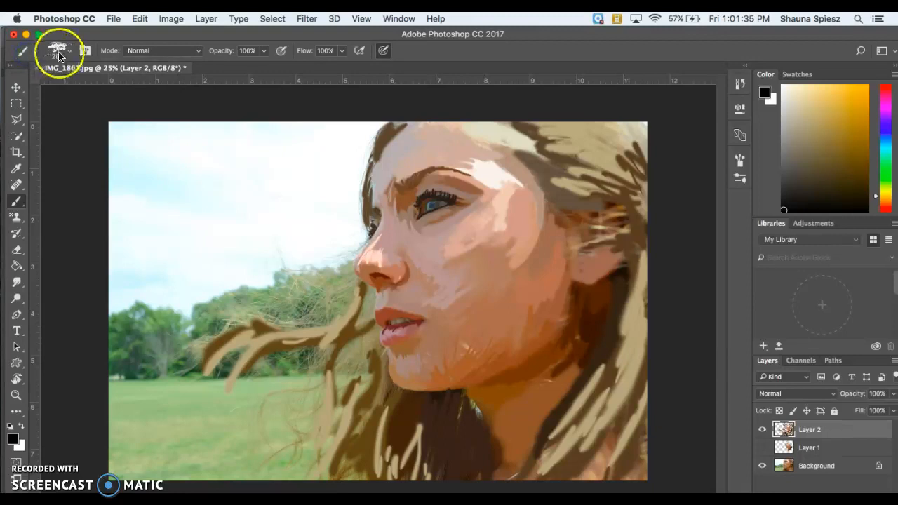
left_click(60, 56)
left_click(71, 140)
left_click_drag(125, 89, 89, 90)
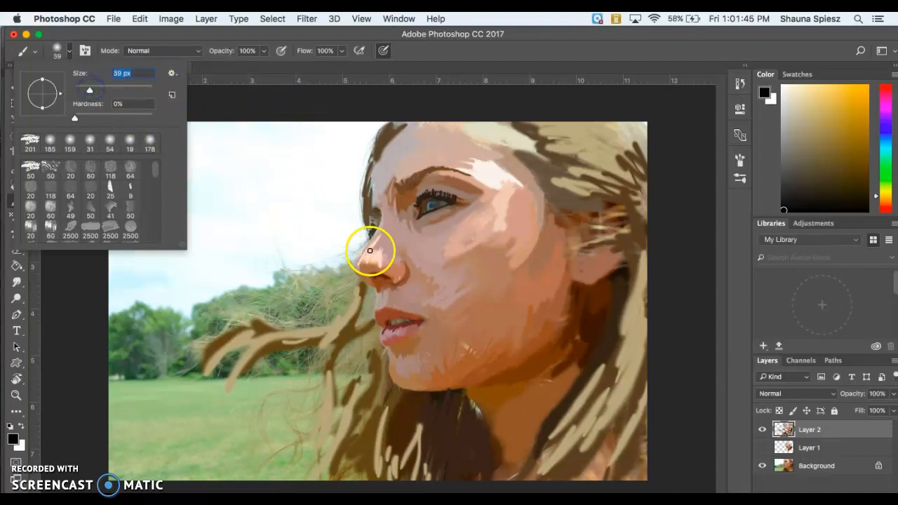
left_click(407, 275)
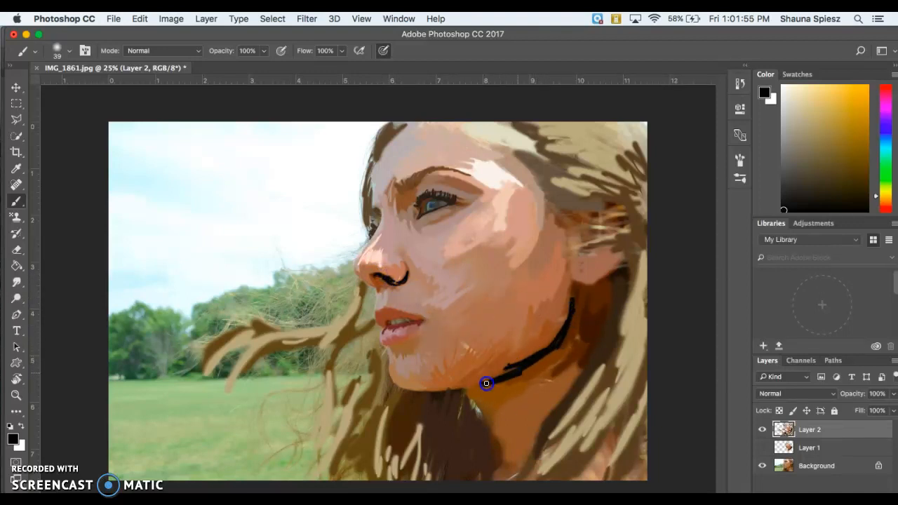
Ink black outlines on the jaw, neck hair strands and nose bridge, zoomed to 50%.
left_click_drag(385, 367, 389, 364)
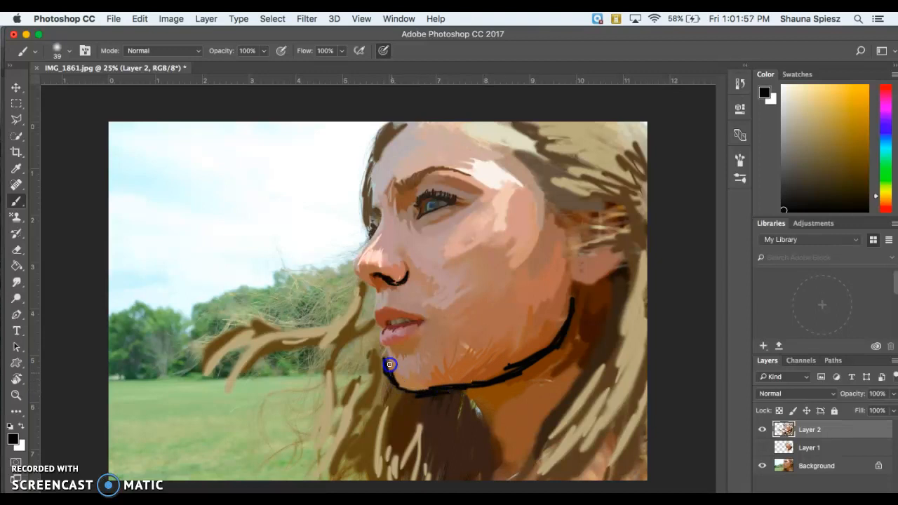
left_click(572, 301)
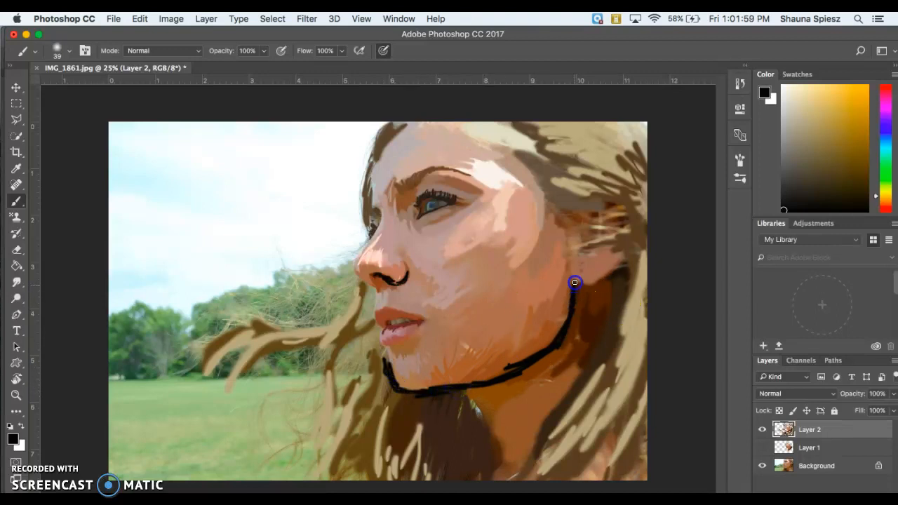
mouse_move(624, 280)
left_mouse_down()
mouse_move(618, 360)
mouse_move(638, 335)
mouse_move(627, 376)
mouse_move(581, 431)
mouse_move(636, 330)
left_mouse_up()
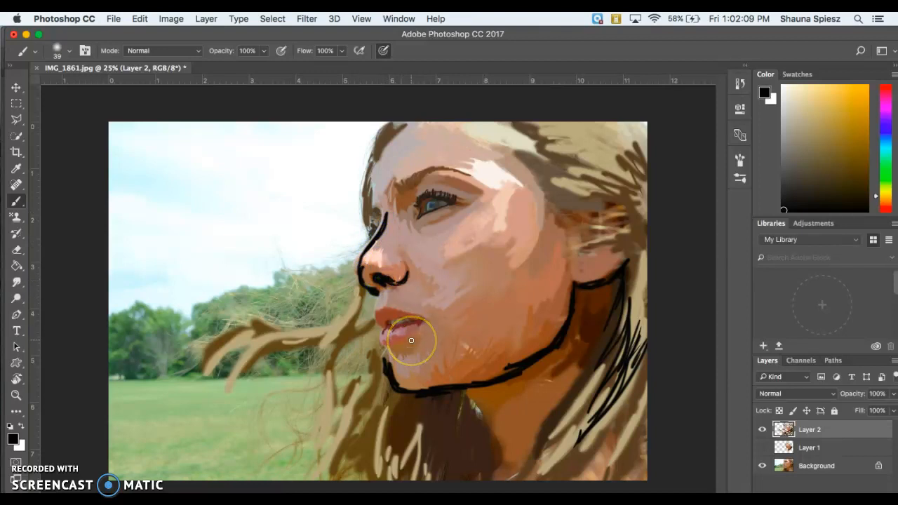
key("super+plus")
key("super+plus")
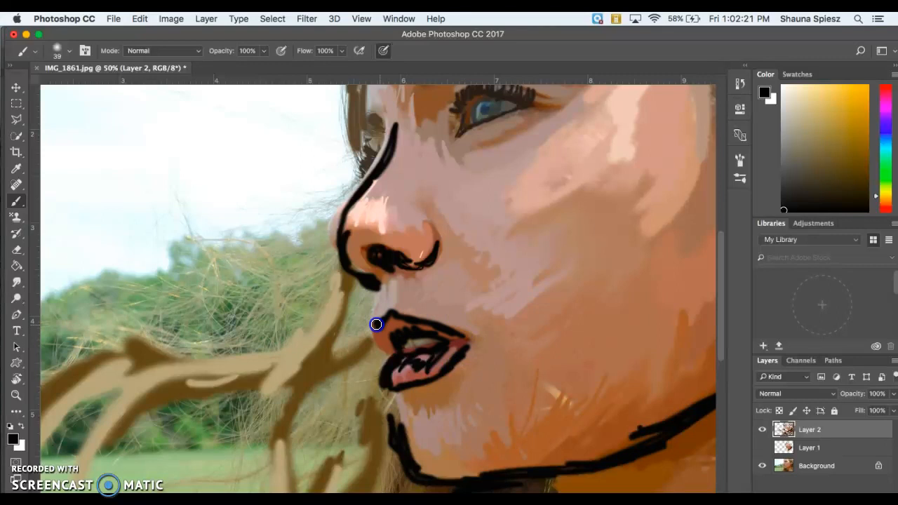
left_click_drag(393, 127, 373, 163)
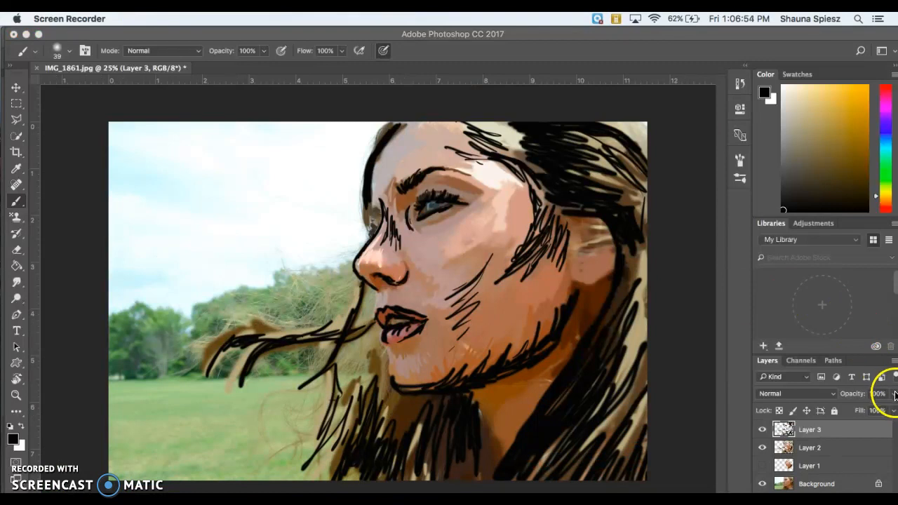
Set Layer 3 to 20% opacity and change its blend mode to Multiply.
left_click(894, 398)
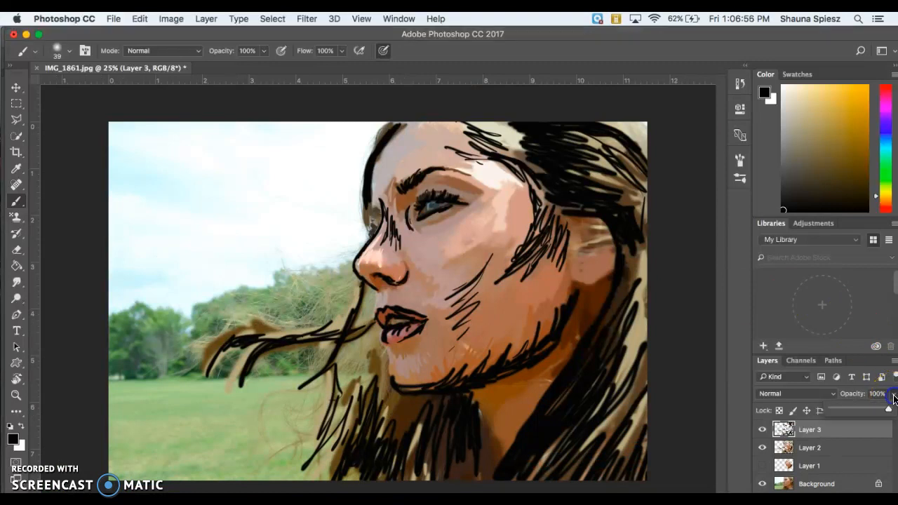
left_click_drag(876, 411, 839, 413)
left_click(844, 412)
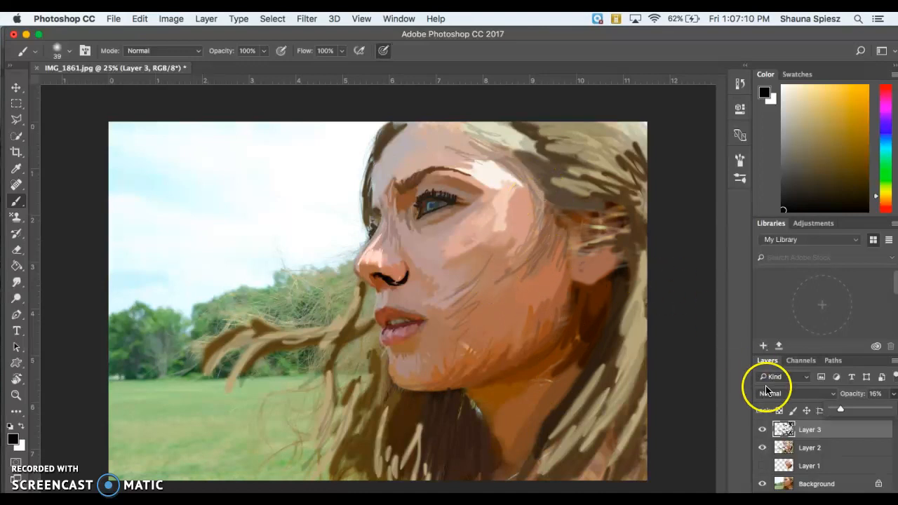
left_click_drag(849, 411, 843, 411)
left_click(804, 396)
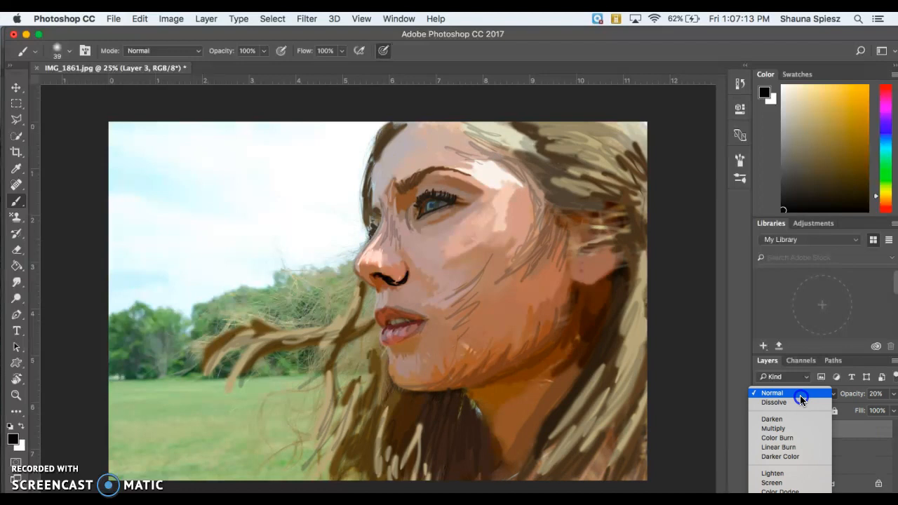
left_click(772, 420)
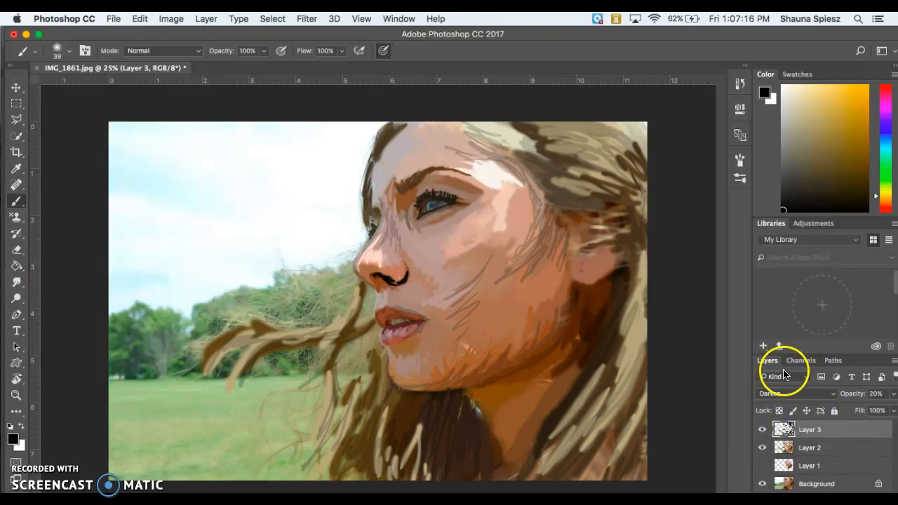
left_click(779, 393)
left_click(774, 403)
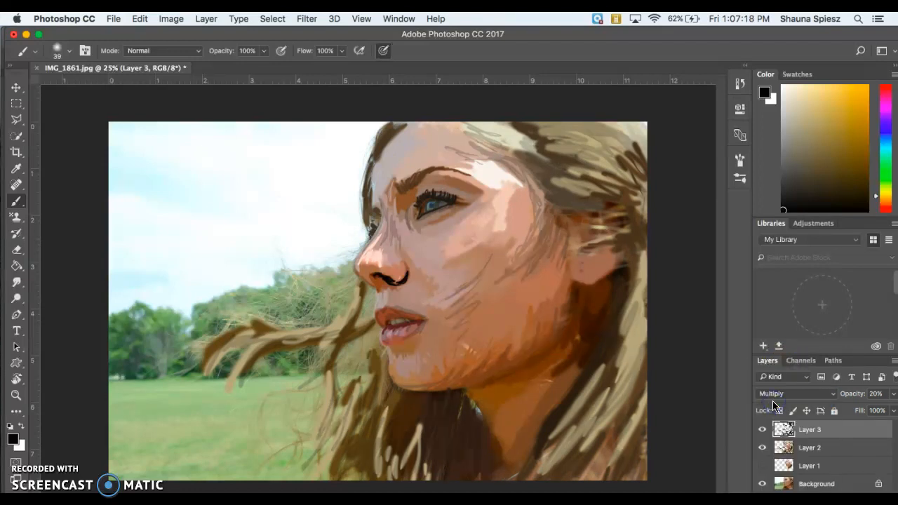